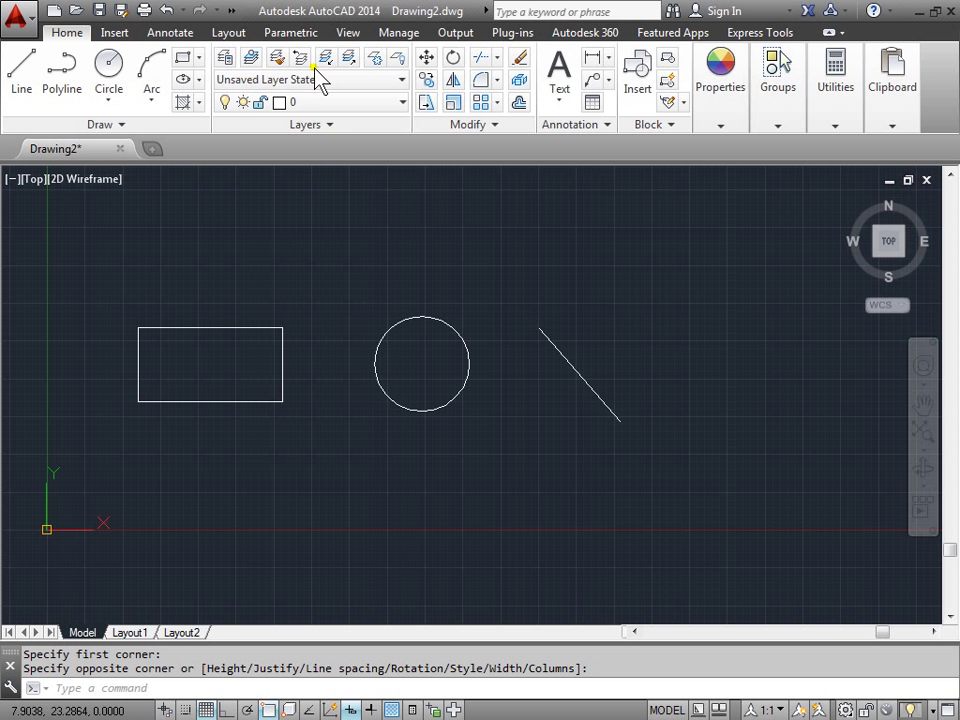
Step: Place single-line text 'Test' at 0 rotation near the top-left, above the rectangle
{"action": "left_click", "coordinate": [563, 100]}
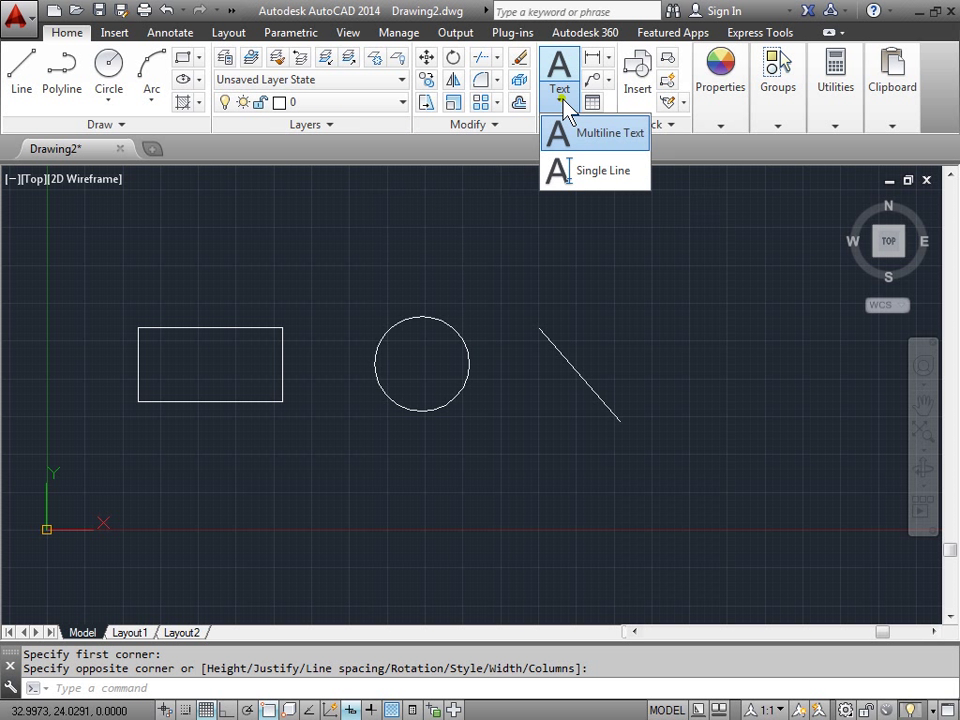
{"action": "left_click", "coordinate": [584, 173]}
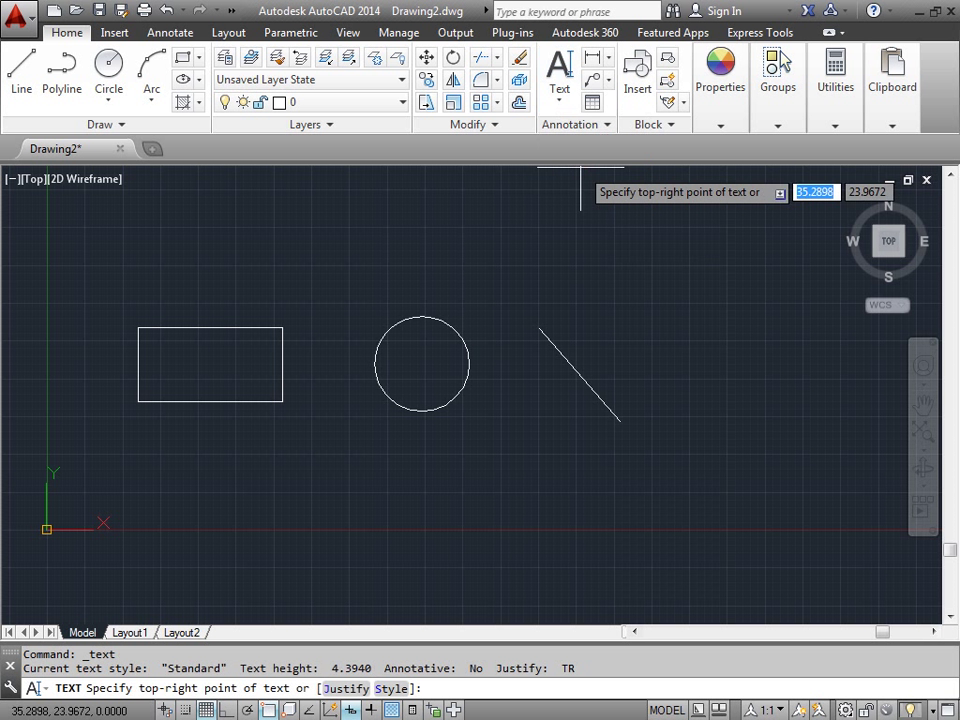
{"action": "left_click", "coordinate": [141, 222]}
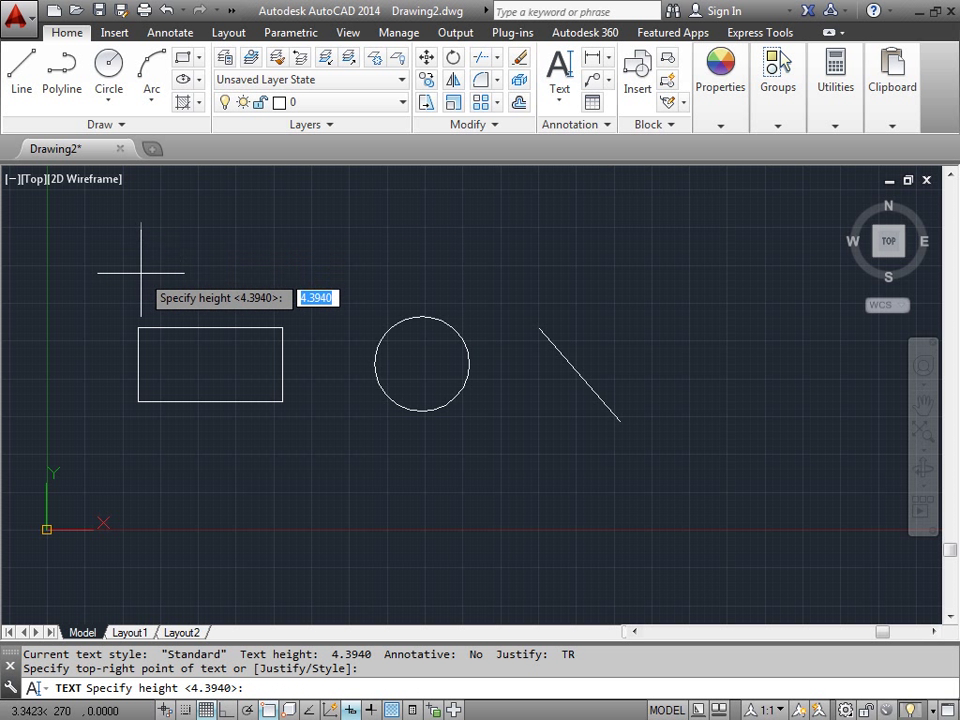
{"action": "left_click", "coordinate": [141, 272]}
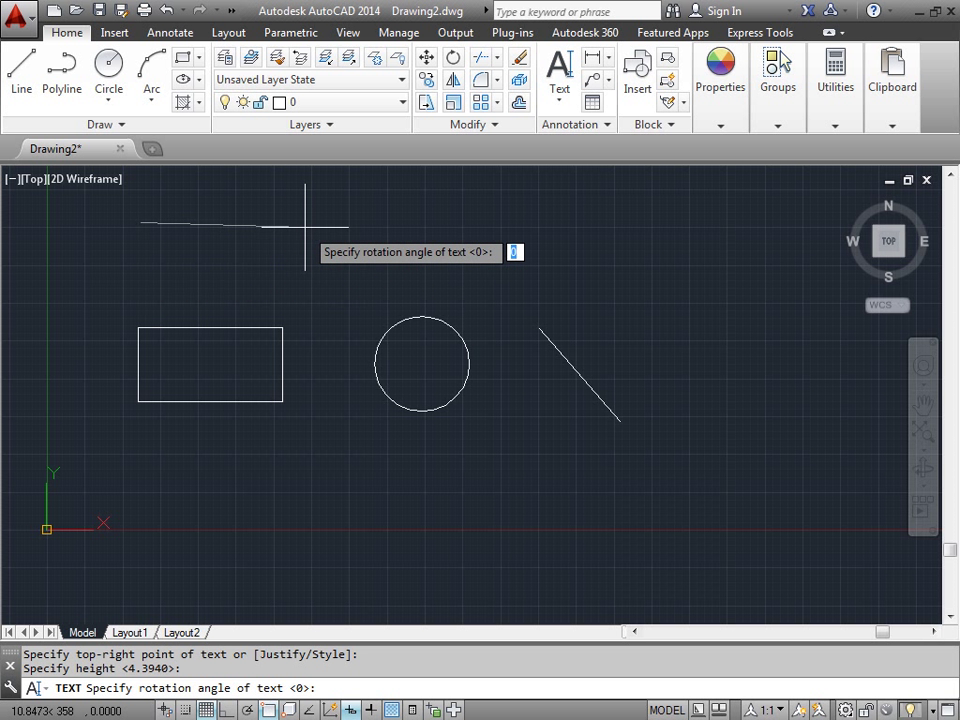
{"action": "left_click", "coordinate": [305, 227]}
{"action": "key", "text": "Caps_Lock"}
{"action": "type", "text": "T"}
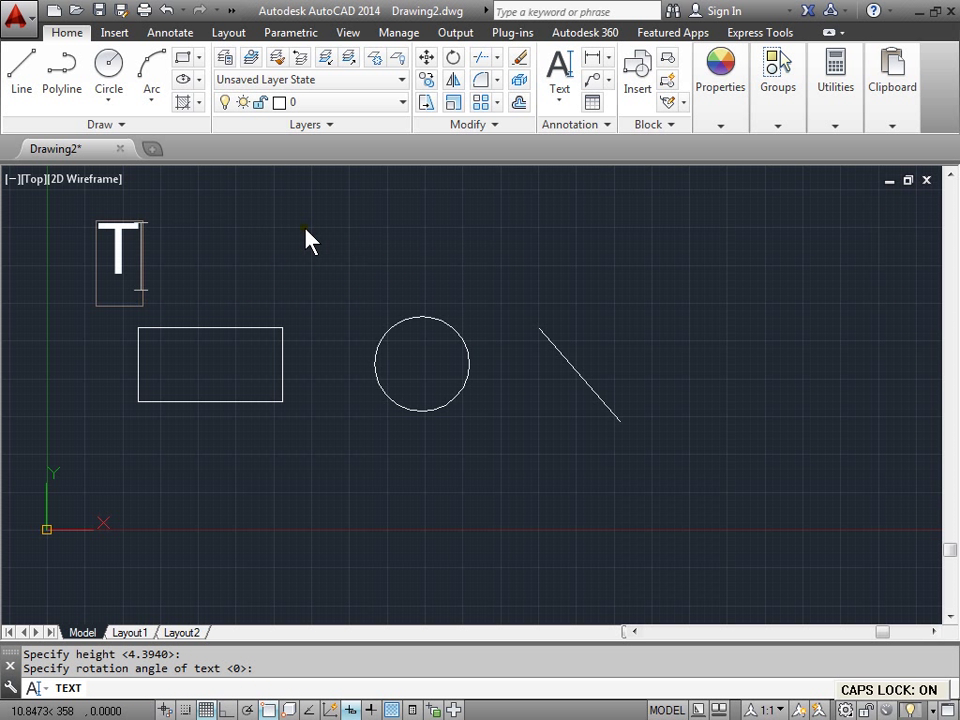
{"action": "key", "text": "Caps_Lock"}
{"action": "type", "text": "est"}
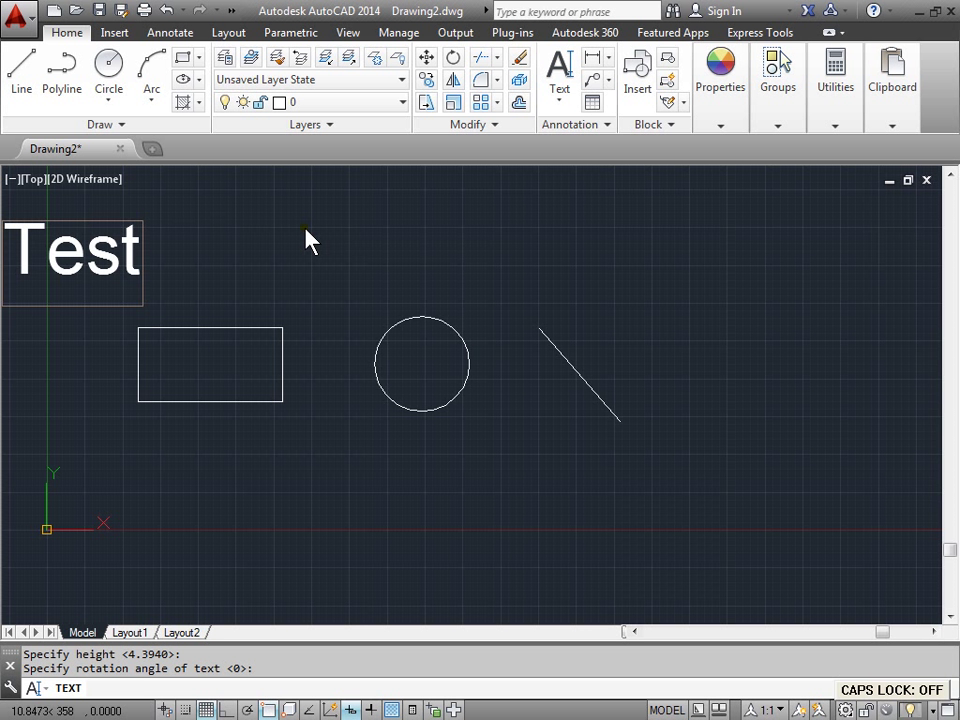
{"action": "key", "text": "Return"}
{"action": "key", "text": "Return"}
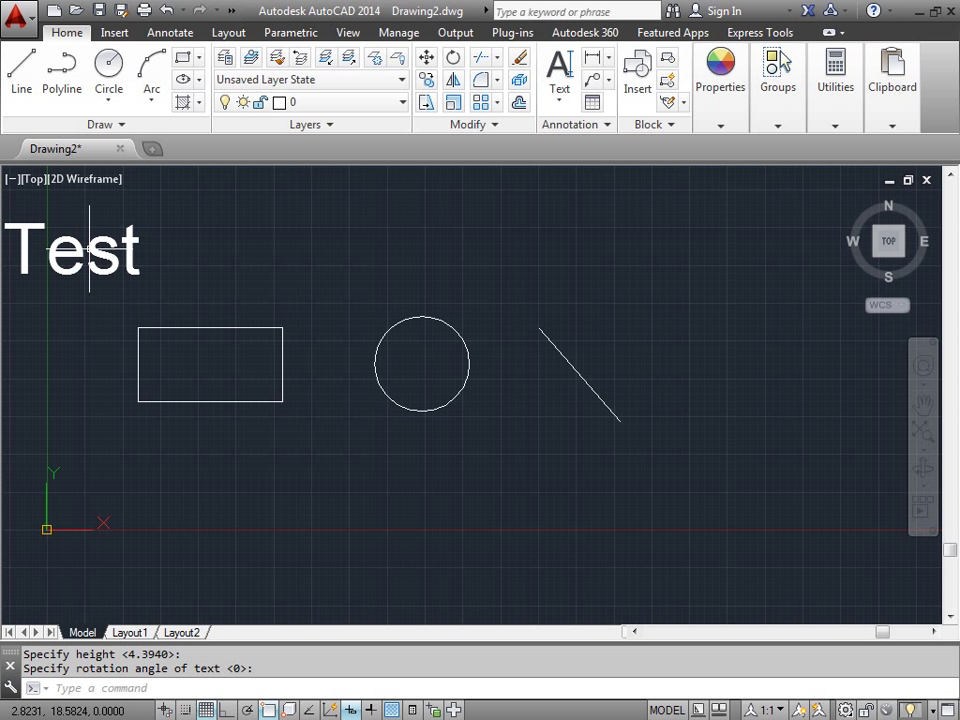
{"action": "mouse_move", "coordinate": [90, 258]}
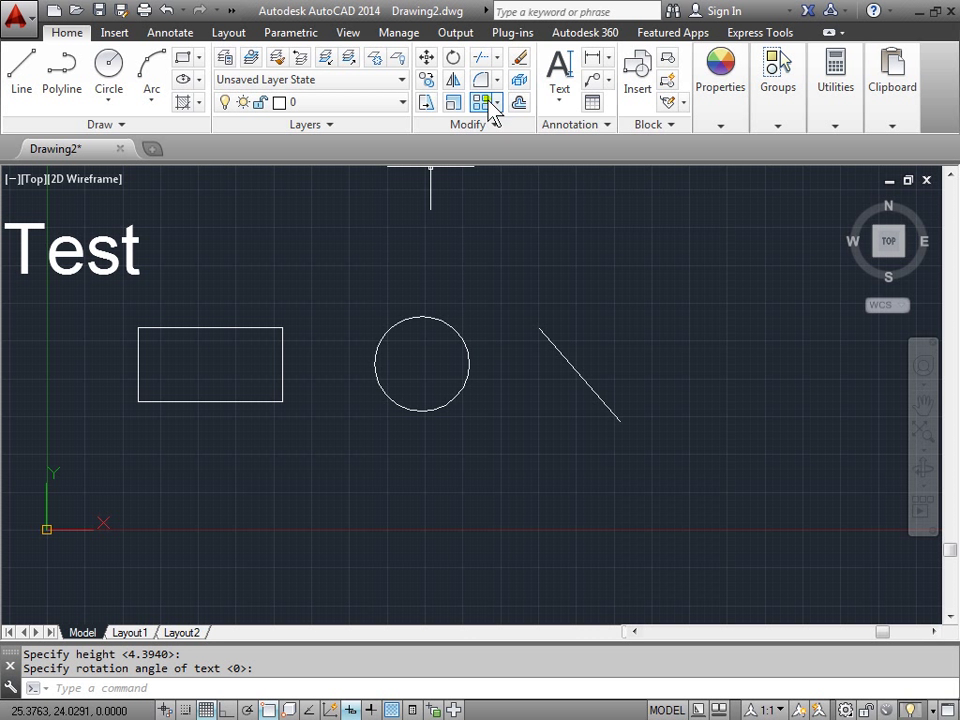
{"action": "left_click", "coordinate": [610, 127]}
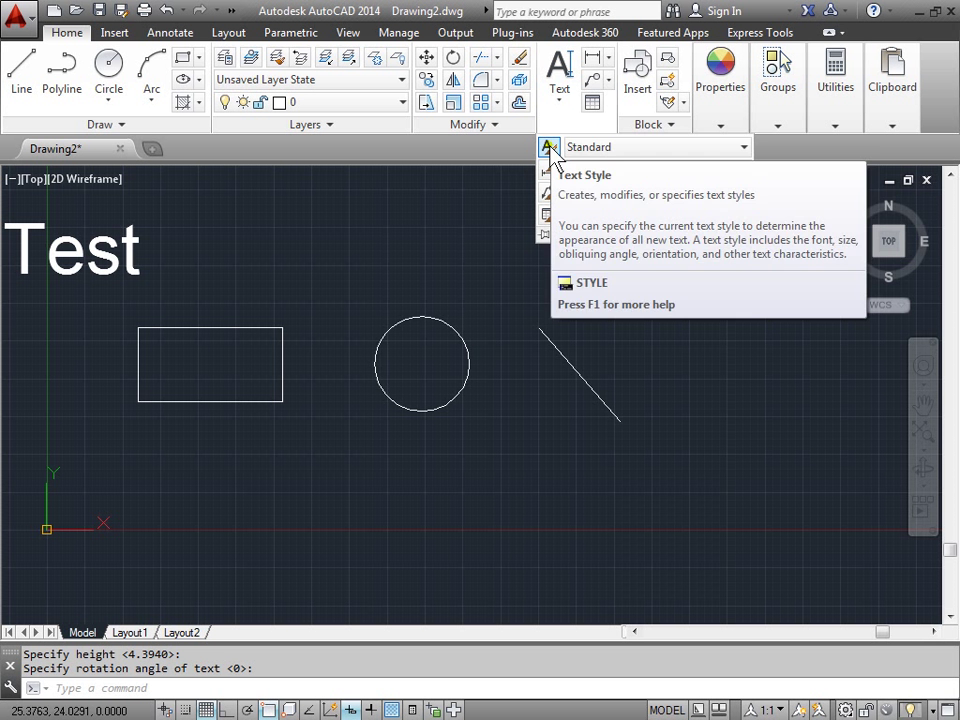
{"action": "left_click", "coordinate": [744, 147]}
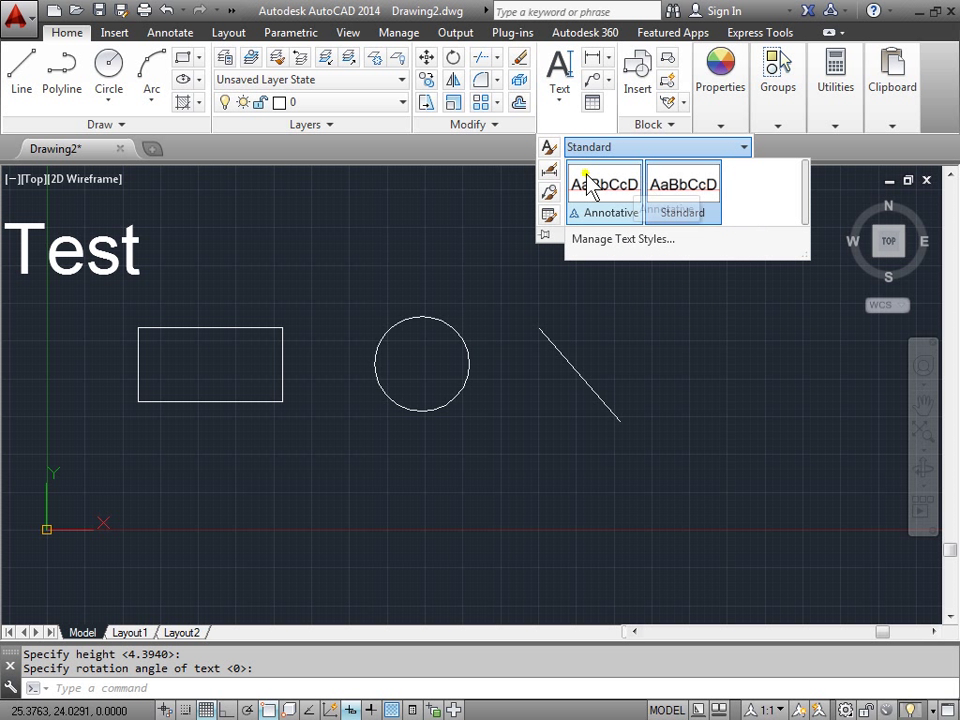
{"action": "left_click", "coordinate": [606, 240]}
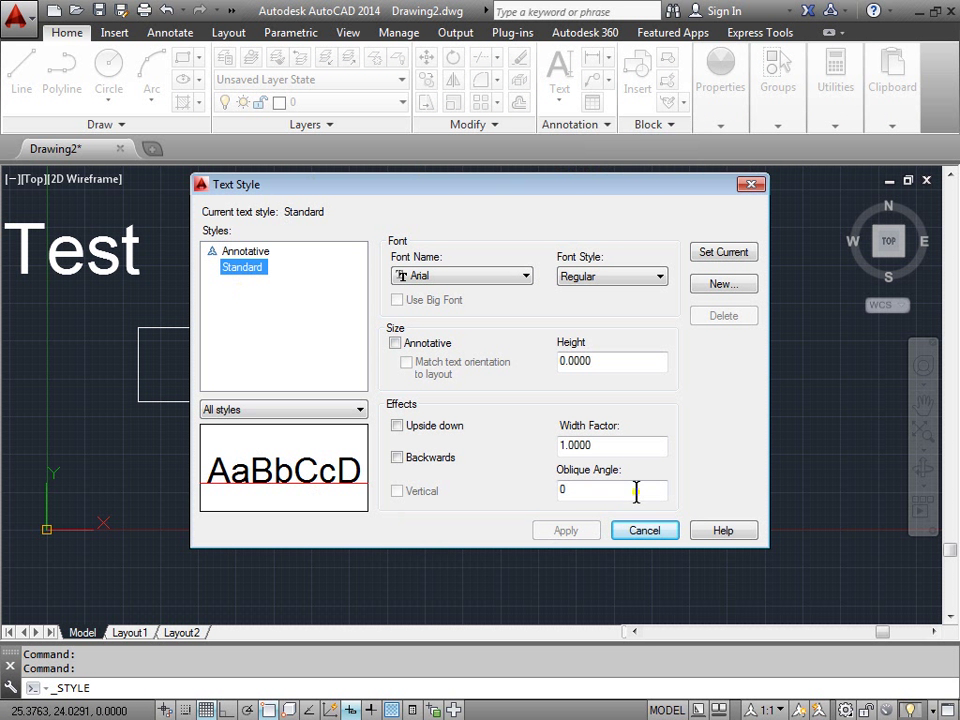
{"action": "left_click", "coordinate": [646, 532]}
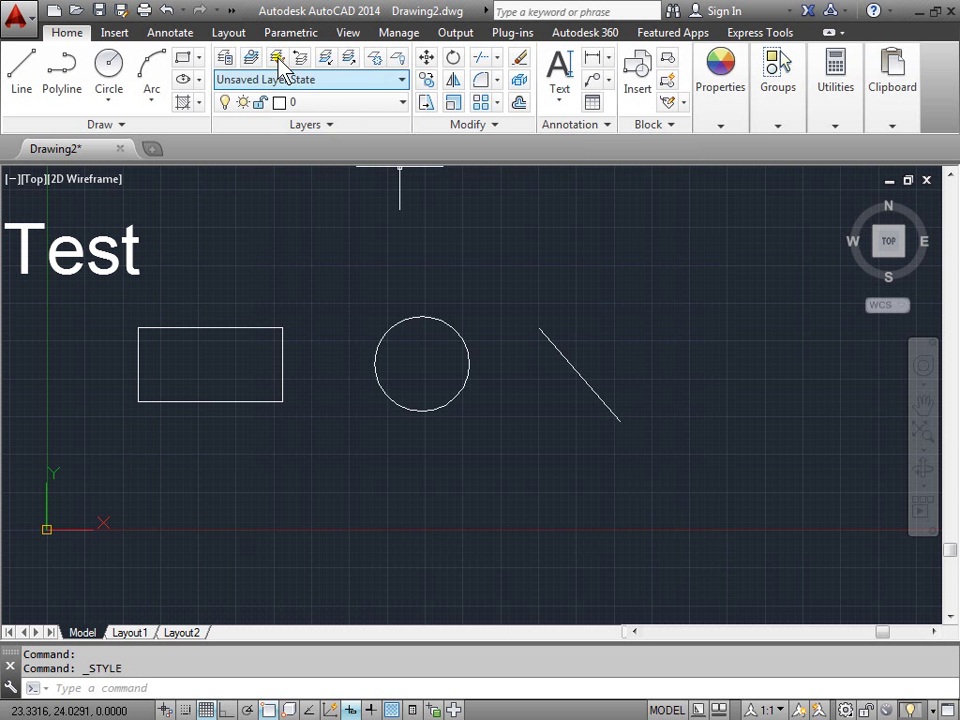
{"action": "left_click", "coordinate": [178, 33]}
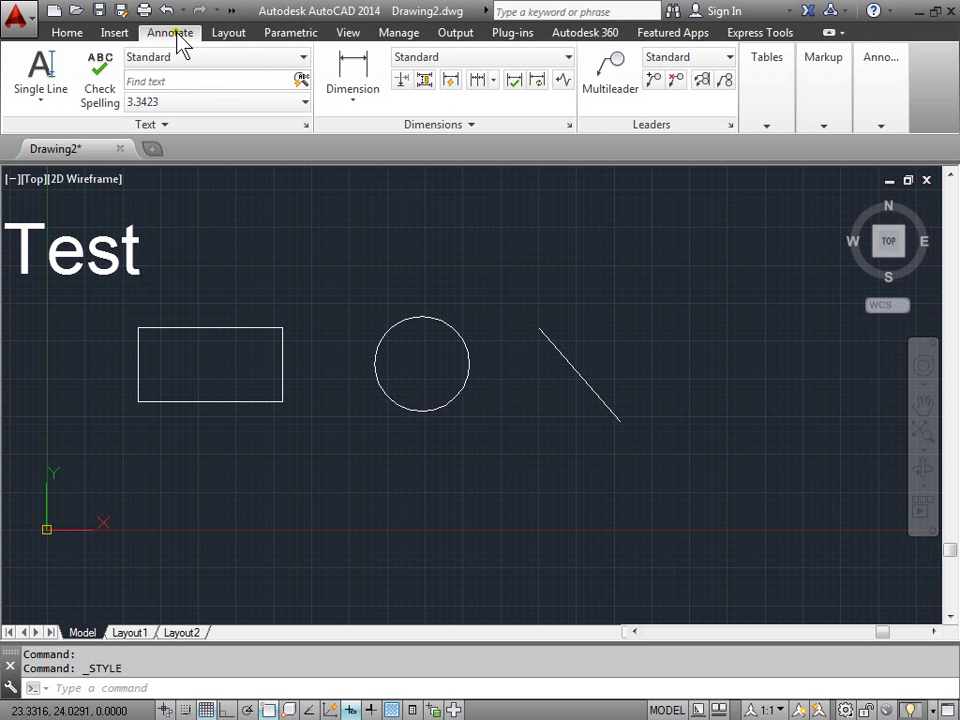
{"action": "left_click", "coordinate": [306, 128]}
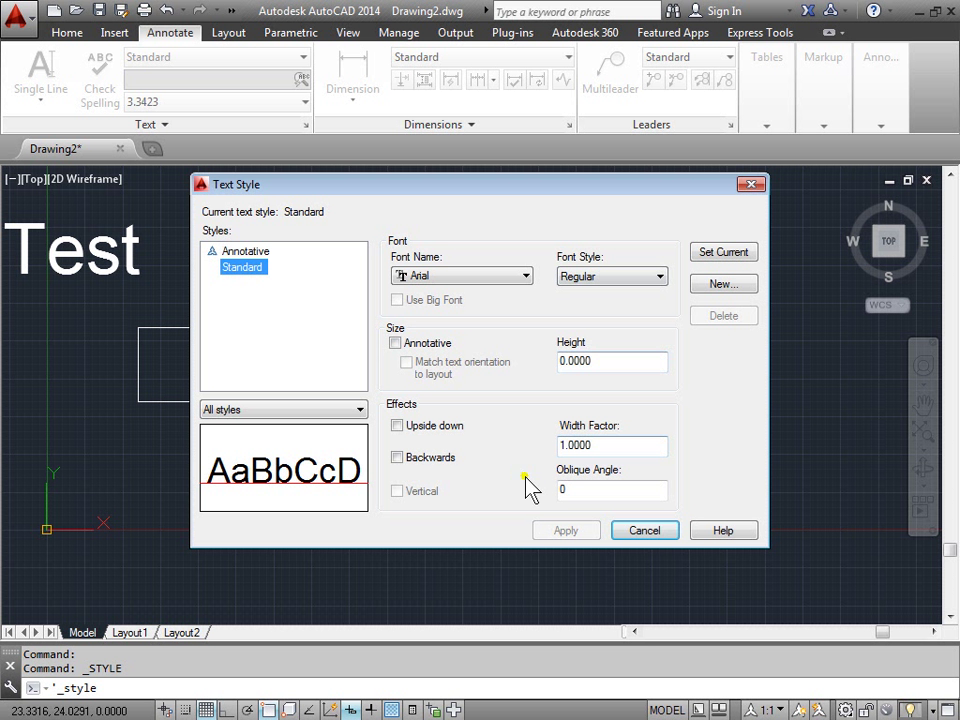
{"action": "left_click", "coordinate": [749, 186]}
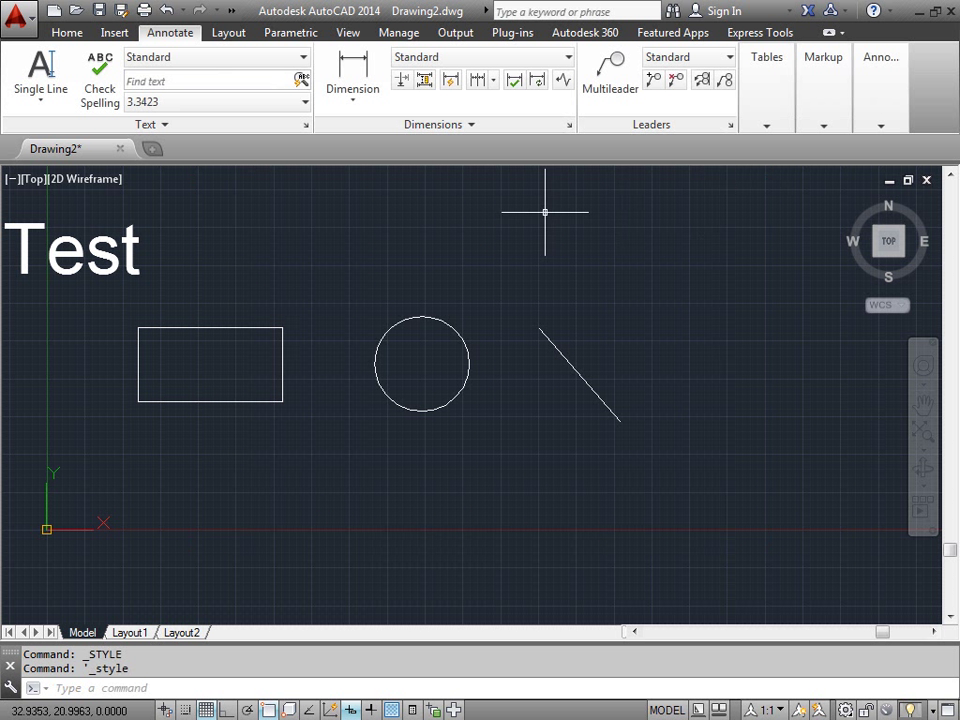
{"action": "left_click", "coordinate": [164, 126]}
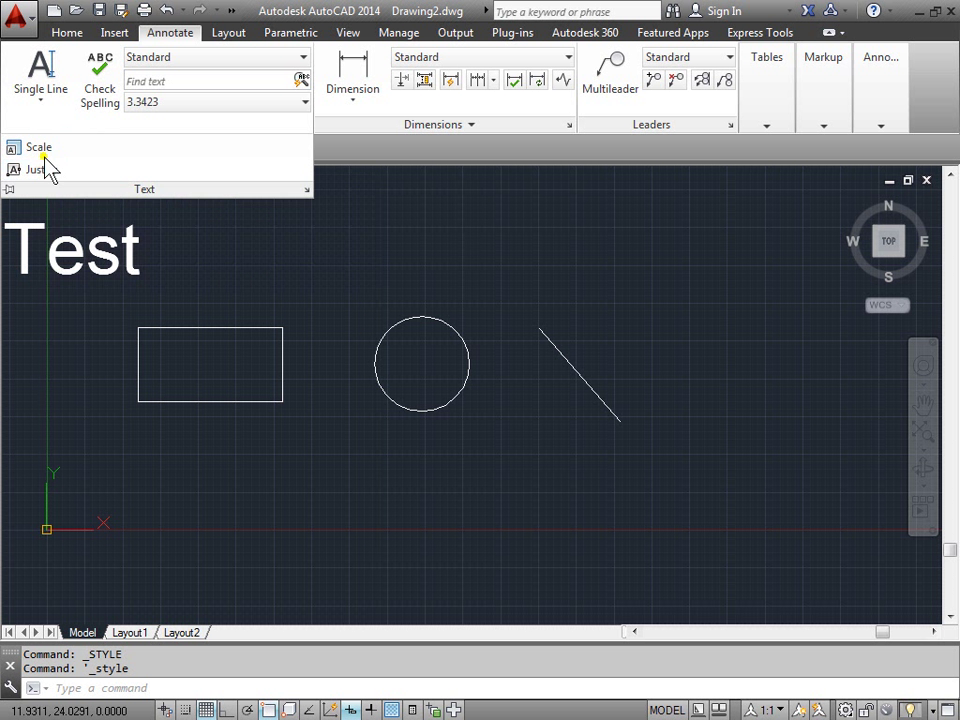
{"action": "left_click", "coordinate": [68, 33]}
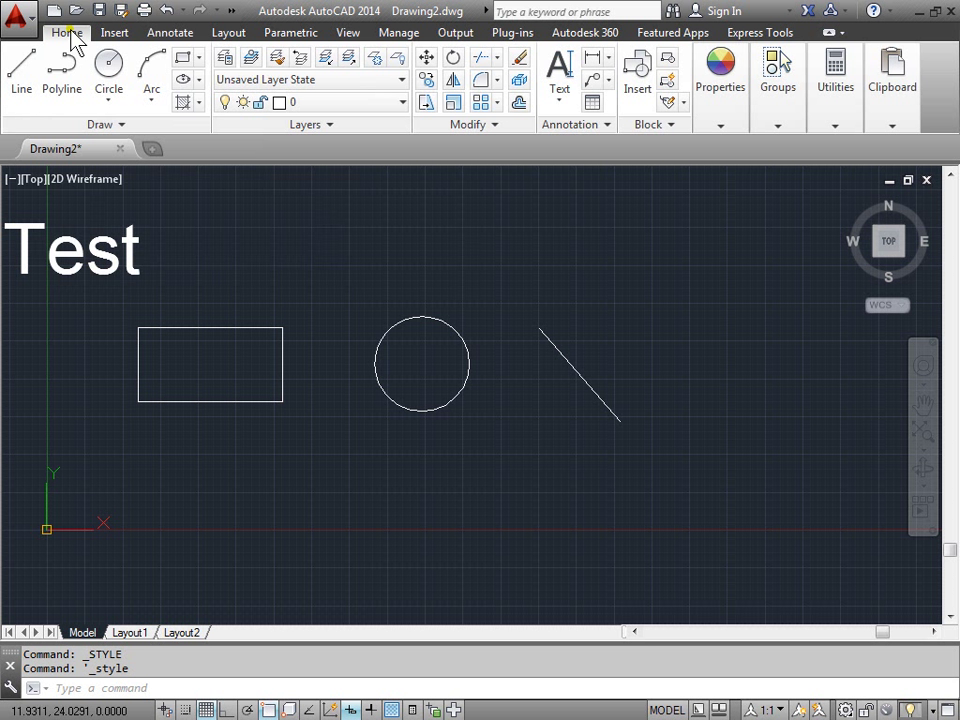
Step: Open Text Style, view Annotative and Standard, and try renaming Standard, which is refused
{"action": "left_click", "coordinate": [610, 126]}
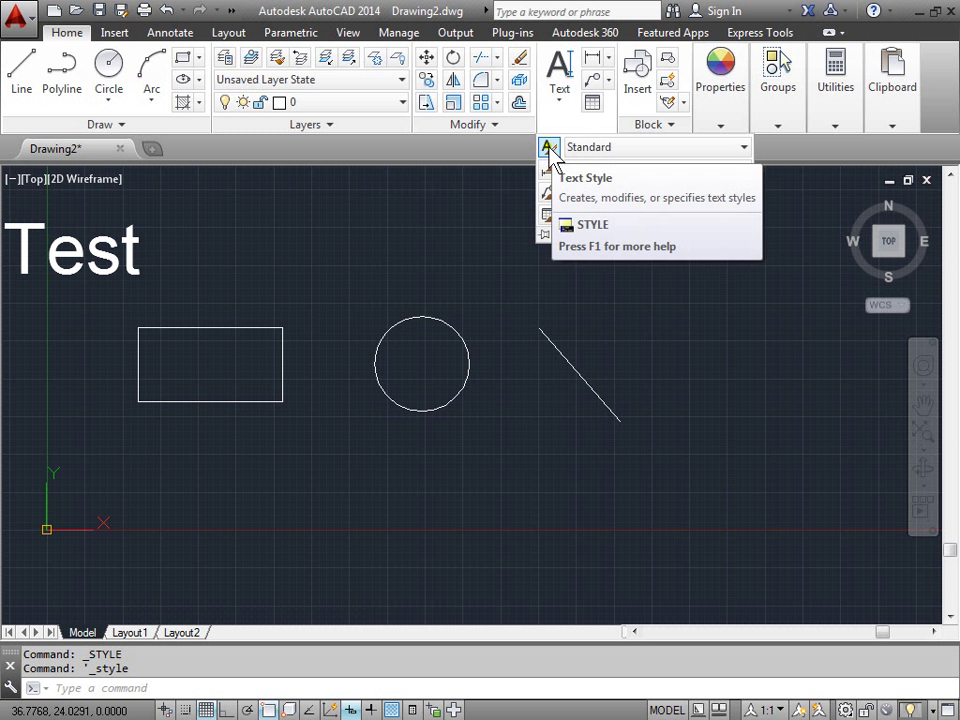
{"action": "left_click", "coordinate": [549, 150]}
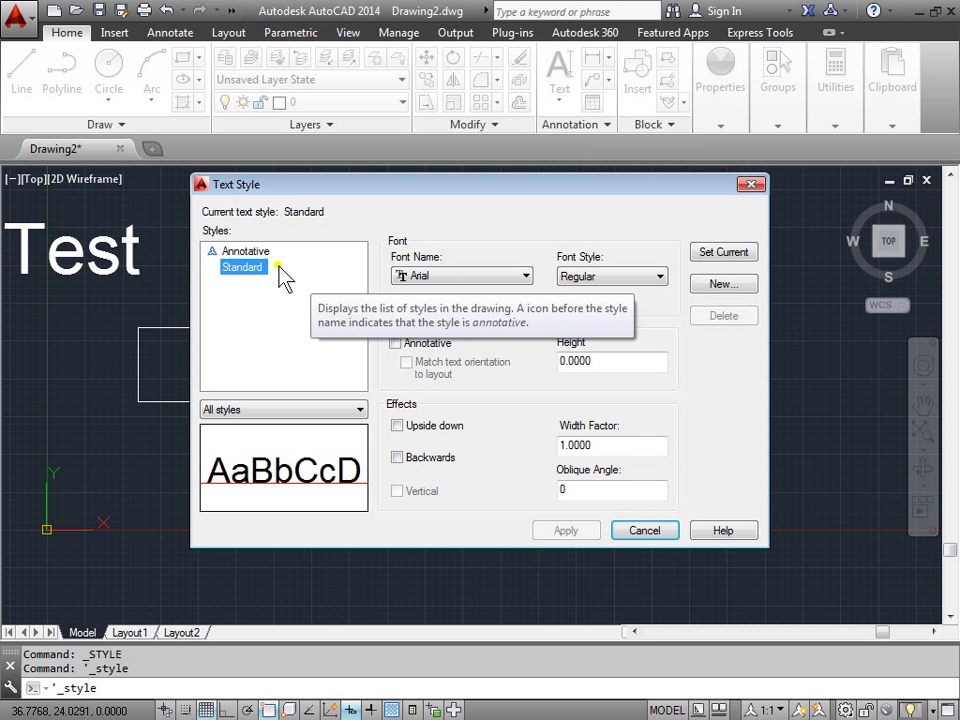
{"action": "left_click", "coordinate": [248, 252]}
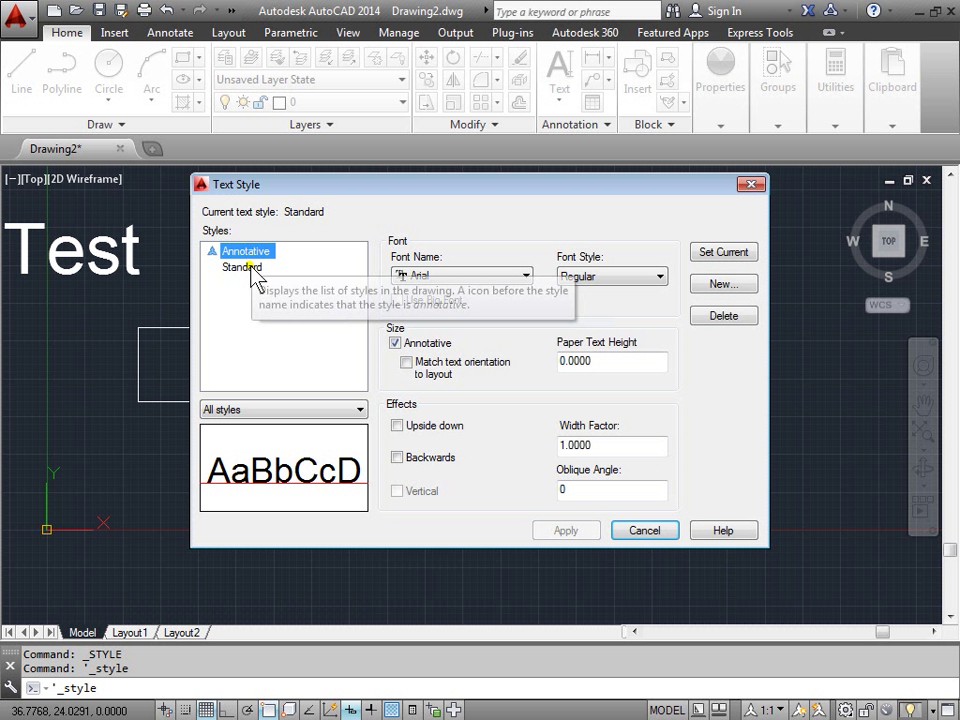
{"action": "left_click", "coordinate": [244, 268]}
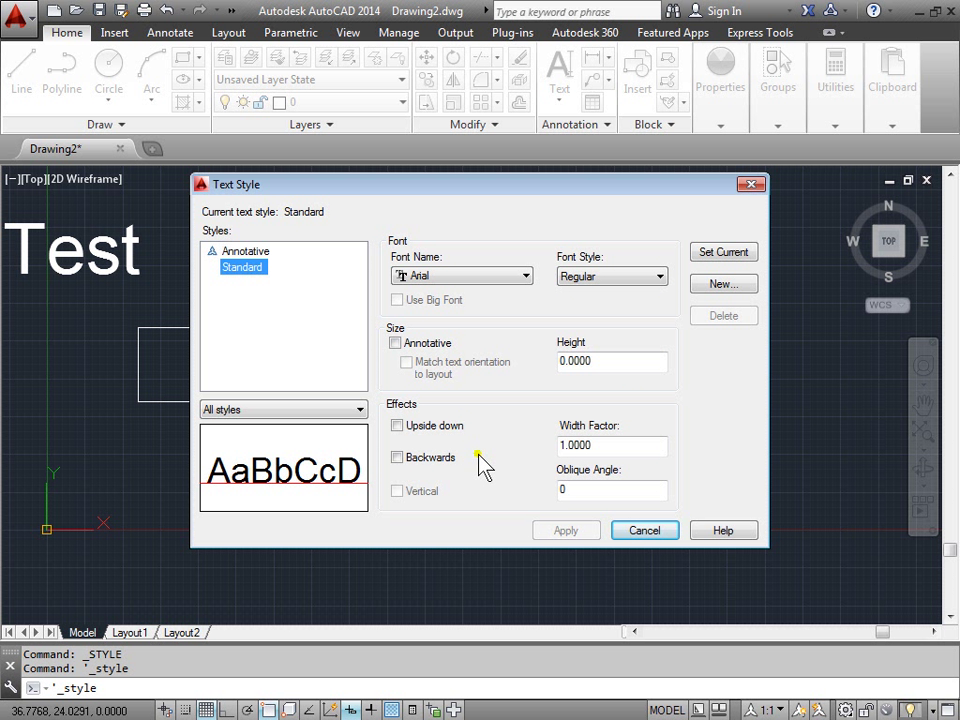
{"action": "left_click", "coordinate": [234, 269]}
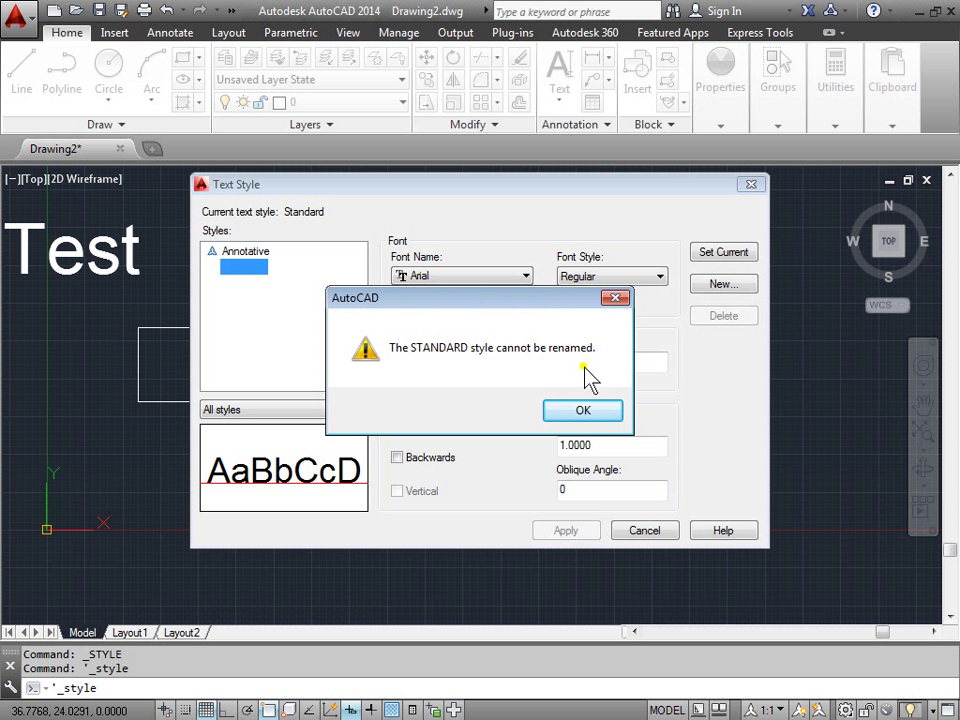
{"action": "left_click", "coordinate": [589, 415]}
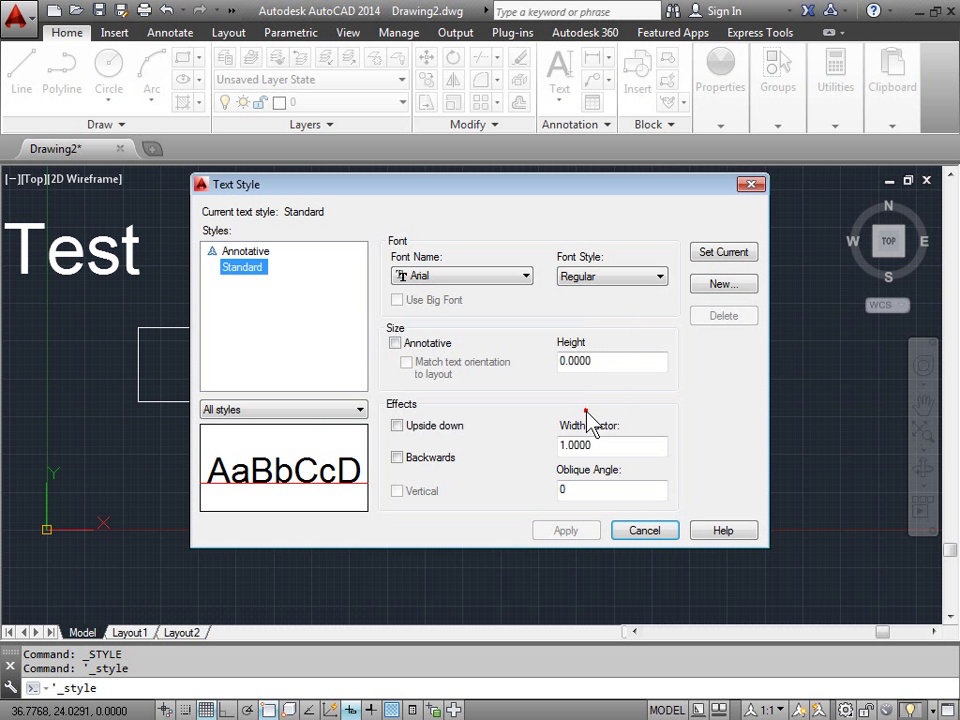
Step: Create a new text style named 'Text Test' and move the dialog up slightly
{"action": "left_click", "coordinate": [725, 285]}
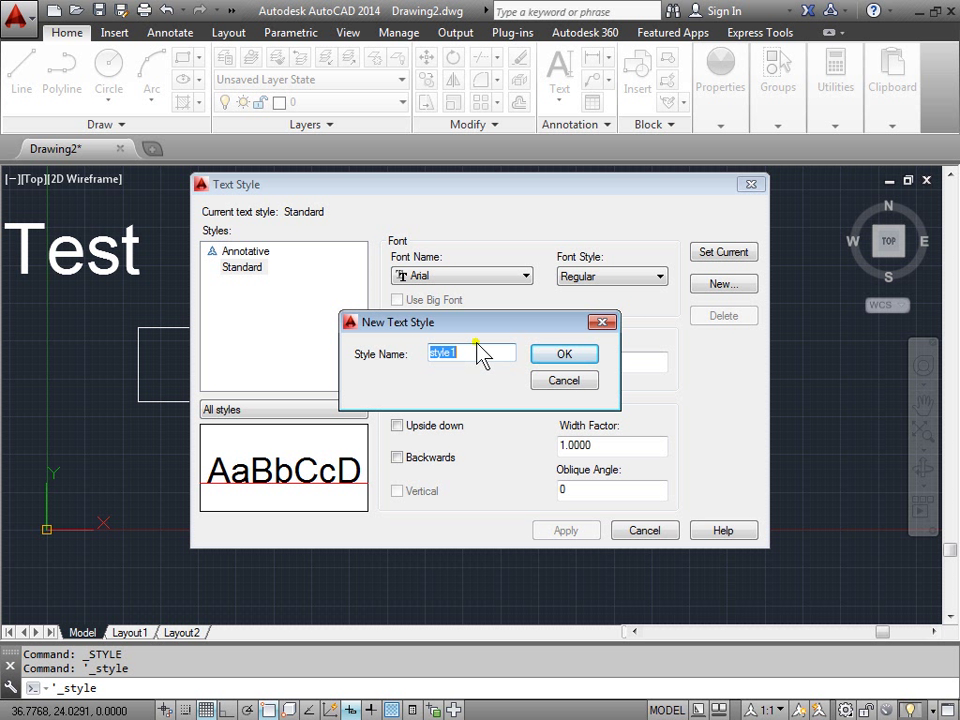
{"action": "key", "text": "Caps_Lock"}
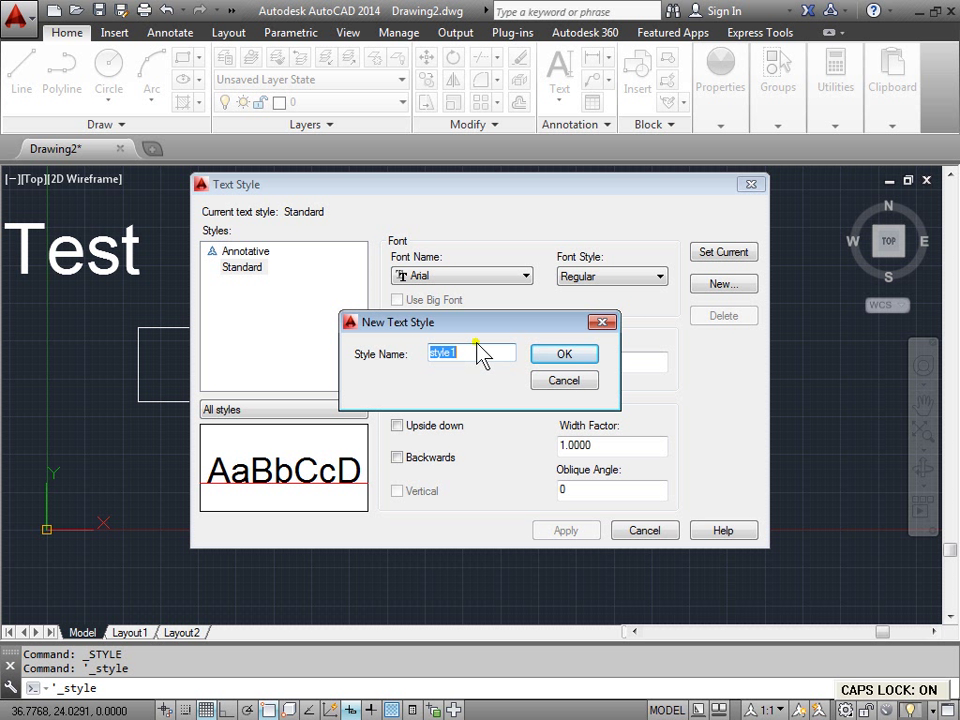
{"action": "type", "text": "T"}
{"action": "key", "text": "Caps_Lock"}
{"action": "type", "text": "ext Test"}
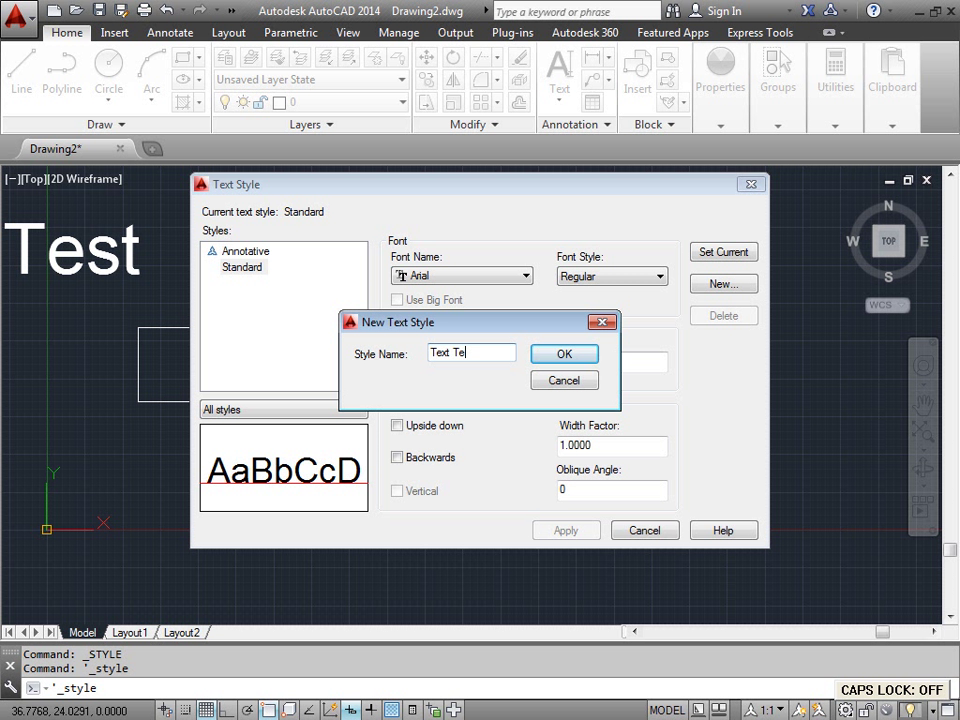
{"action": "left_click", "coordinate": [563, 356]}
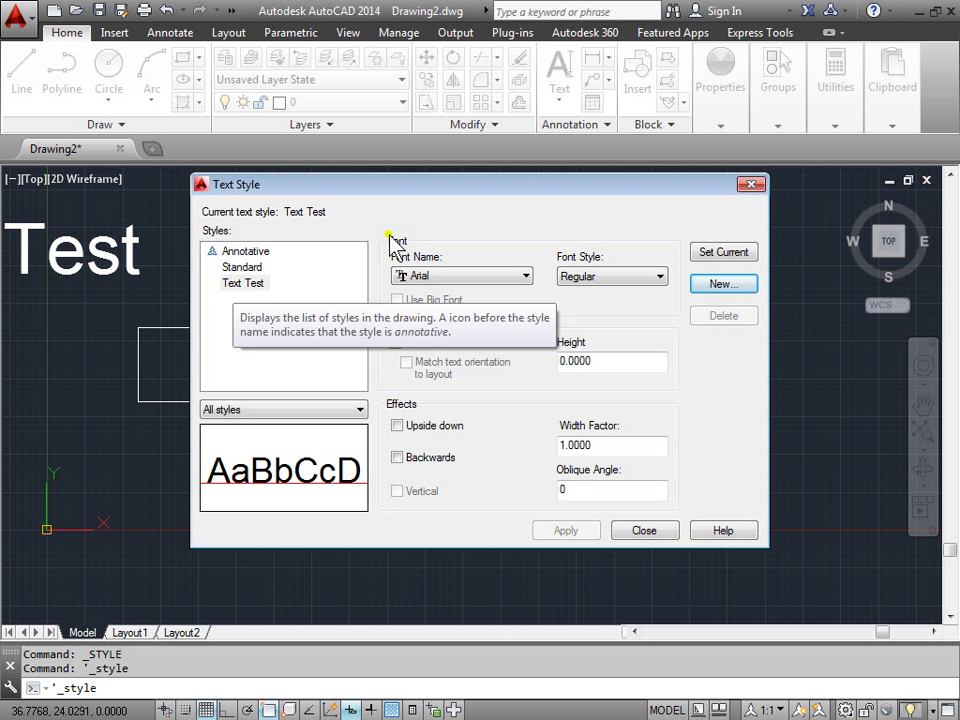
{"action": "left_click_drag", "start_coordinate": [449, 190], "coordinate": [451, 160]}
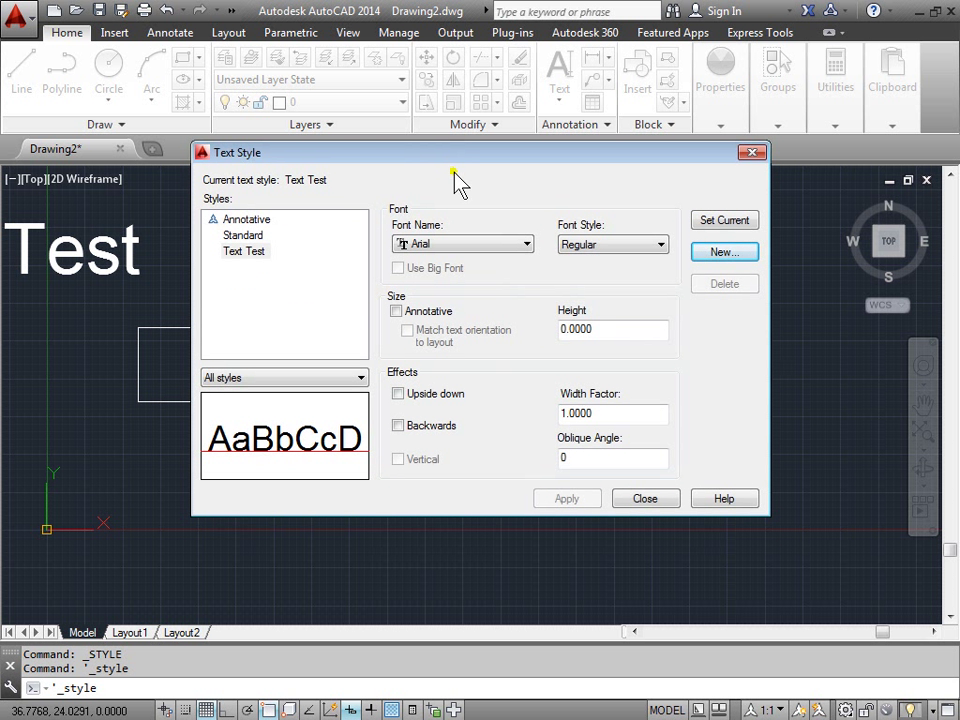
Step: Give the Text Test style upside-down characters and the Century Regular font, and apply it
{"action": "left_click", "coordinate": [241, 252]}
{"action": "left_click", "coordinate": [399, 394]}
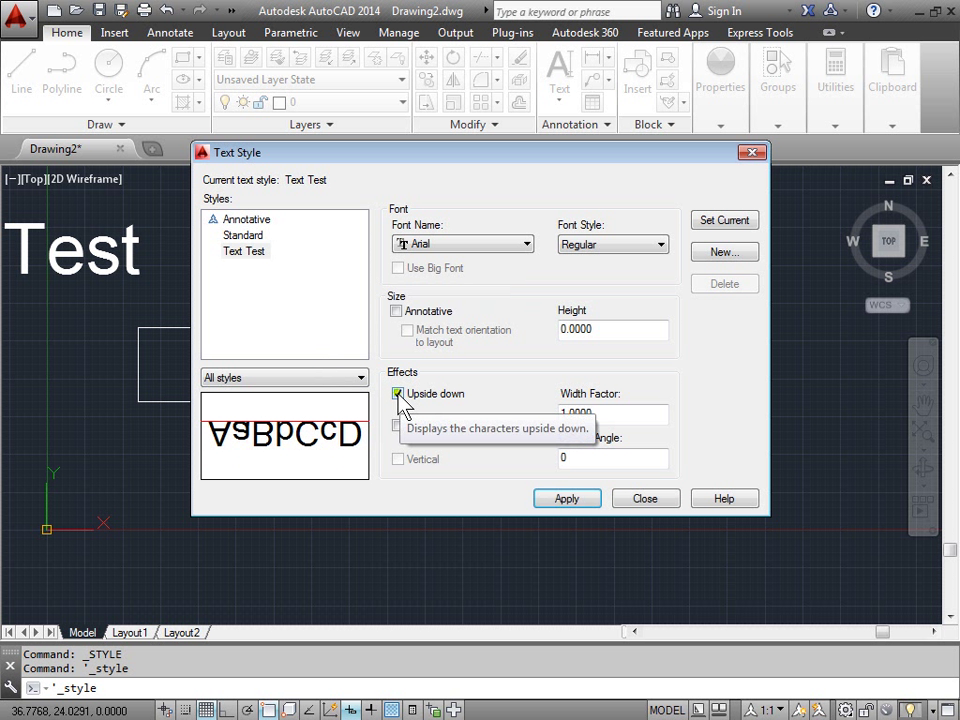
{"action": "left_click", "coordinate": [636, 246]}
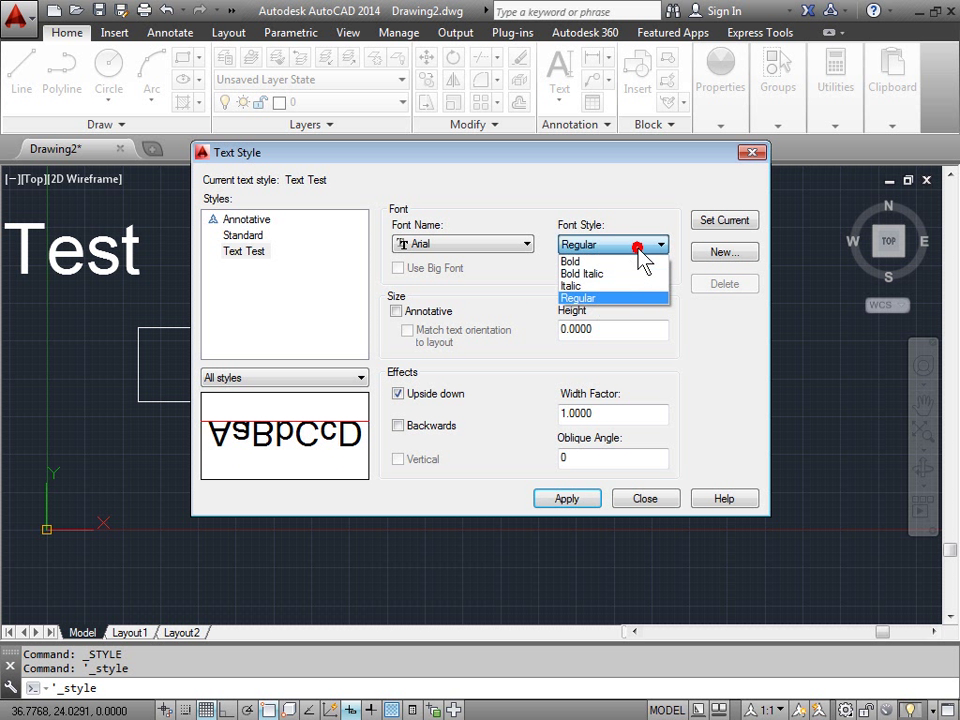
{"action": "left_click", "coordinate": [632, 287]}
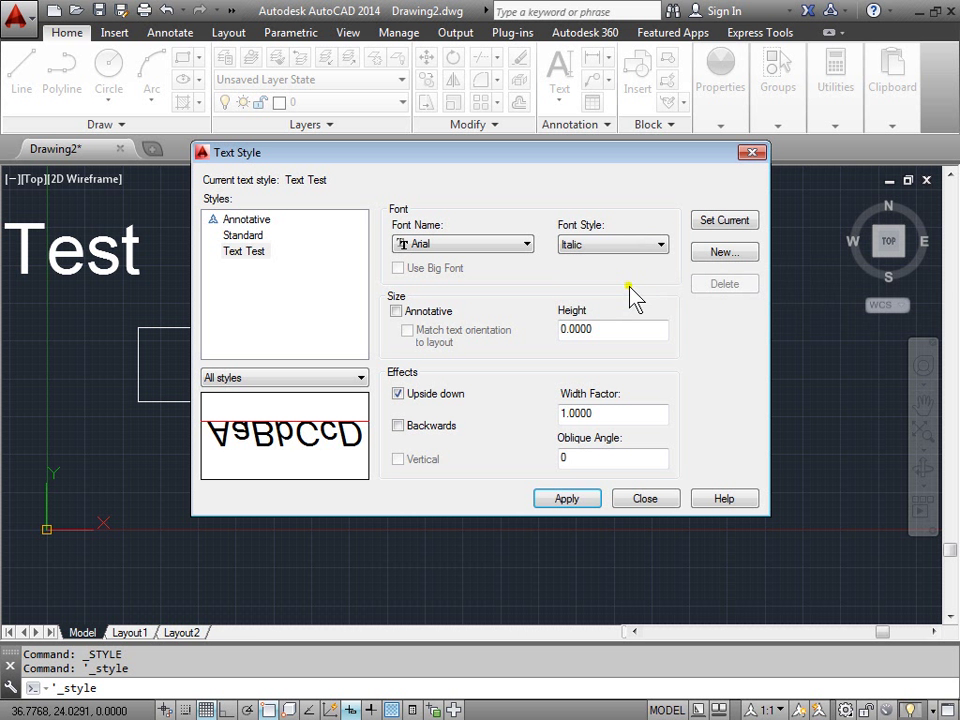
{"action": "left_click", "coordinate": [522, 244]}
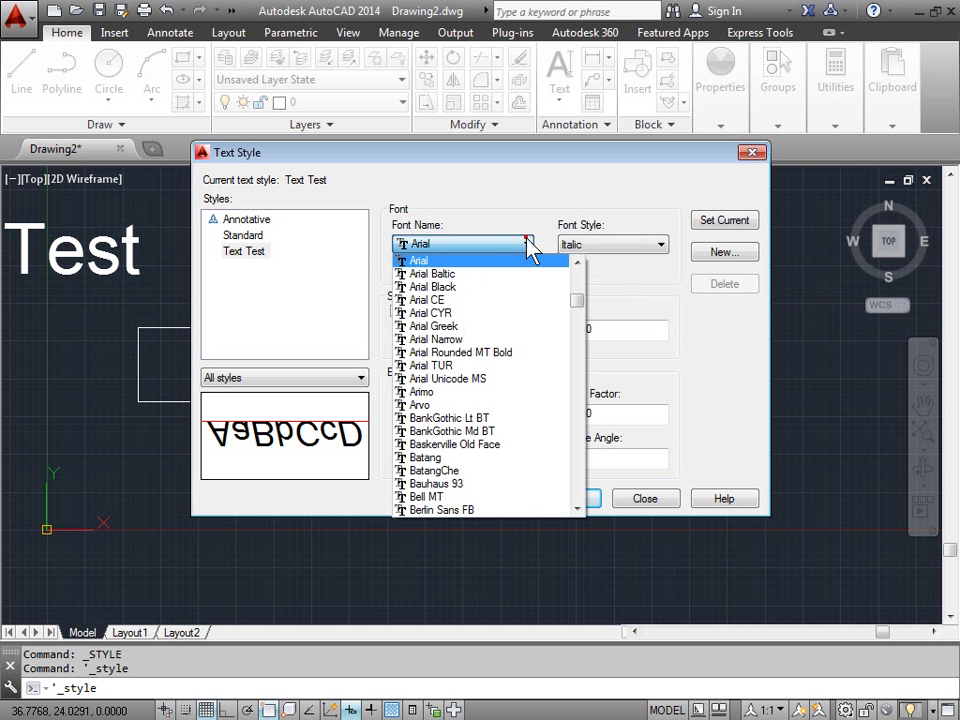
{"action": "scroll", "coordinate": [522, 410], "scroll_direction": "down", "scroll_amount": 13}
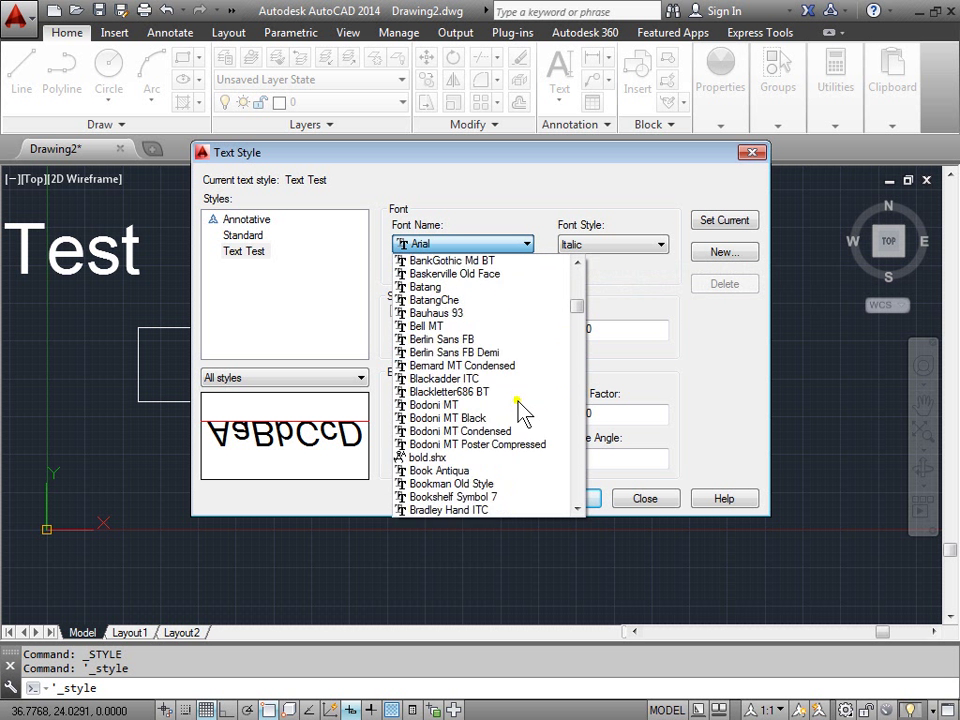
{"action": "scroll", "coordinate": [522, 410], "scroll_direction": "down", "scroll_amount": 3}
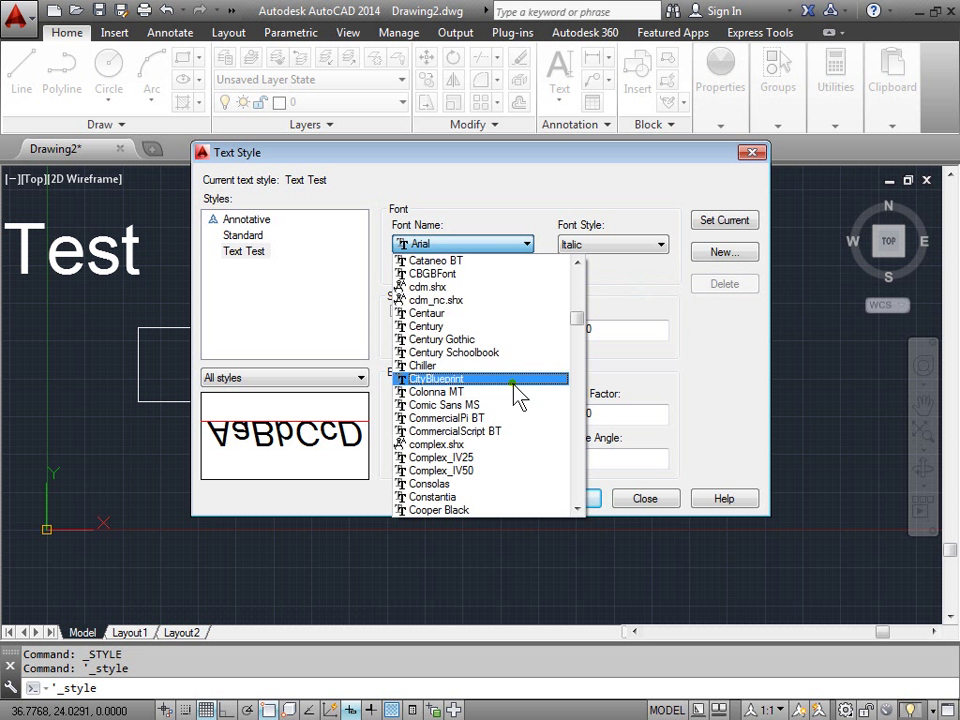
{"action": "left_click", "coordinate": [513, 328]}
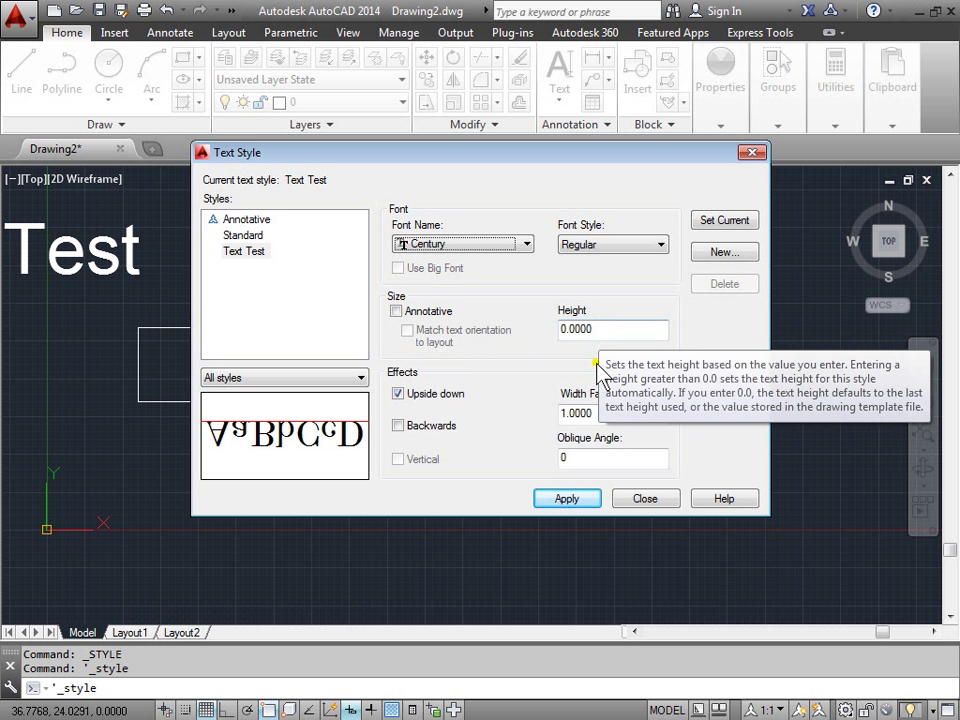
{"action": "left_click", "coordinate": [568, 499]}
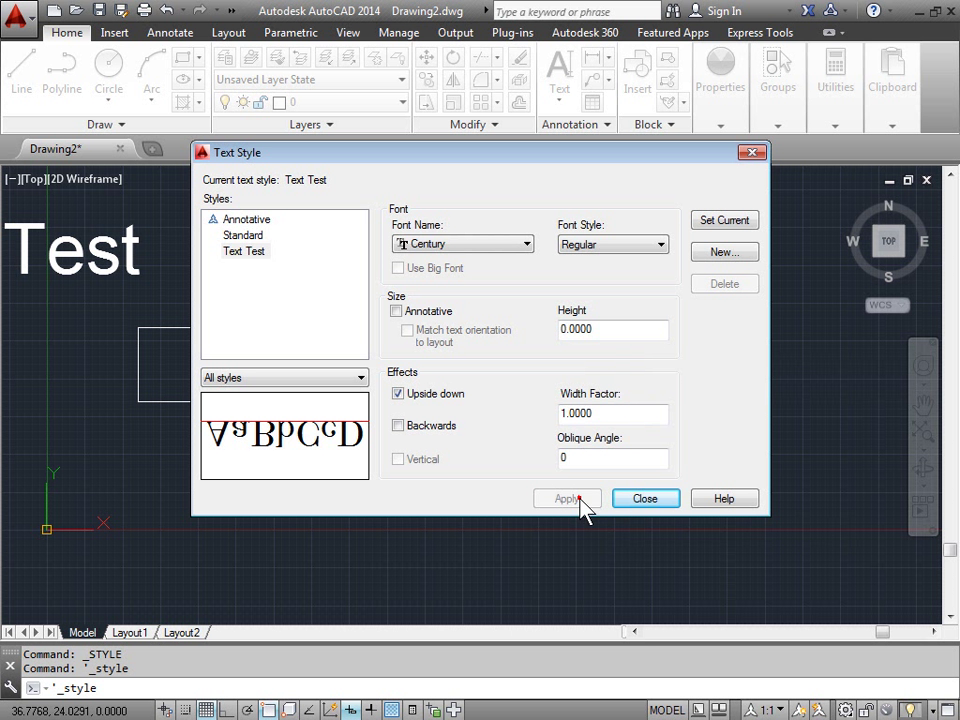
Step: Close the Text Style dialog and make Text Test the current text style
{"action": "left_click", "coordinate": [645, 499]}
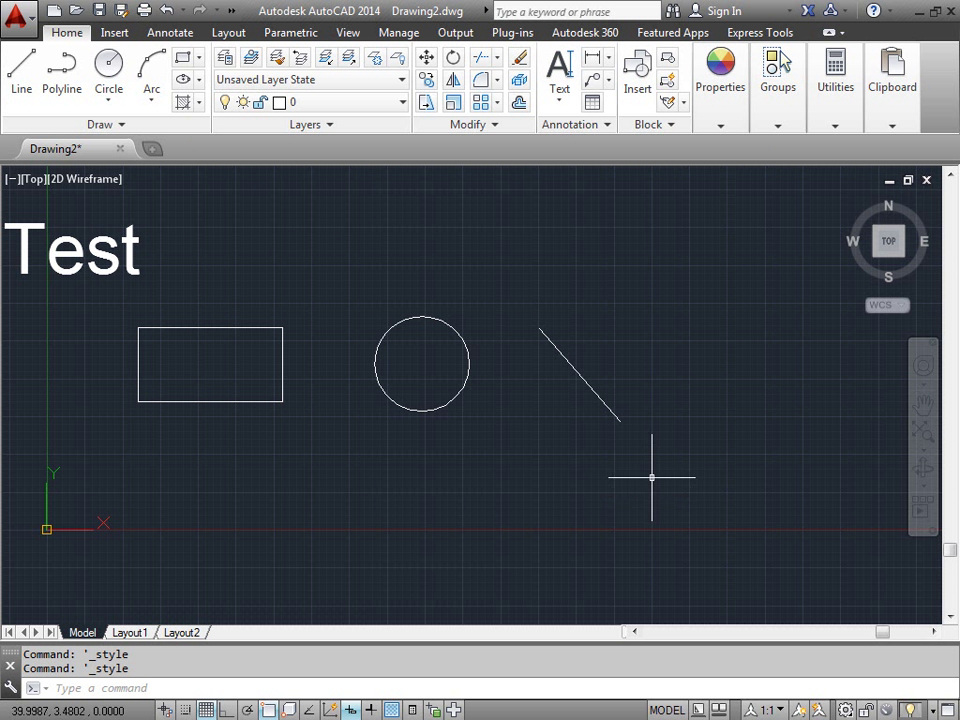
{"action": "left_click", "coordinate": [605, 124]}
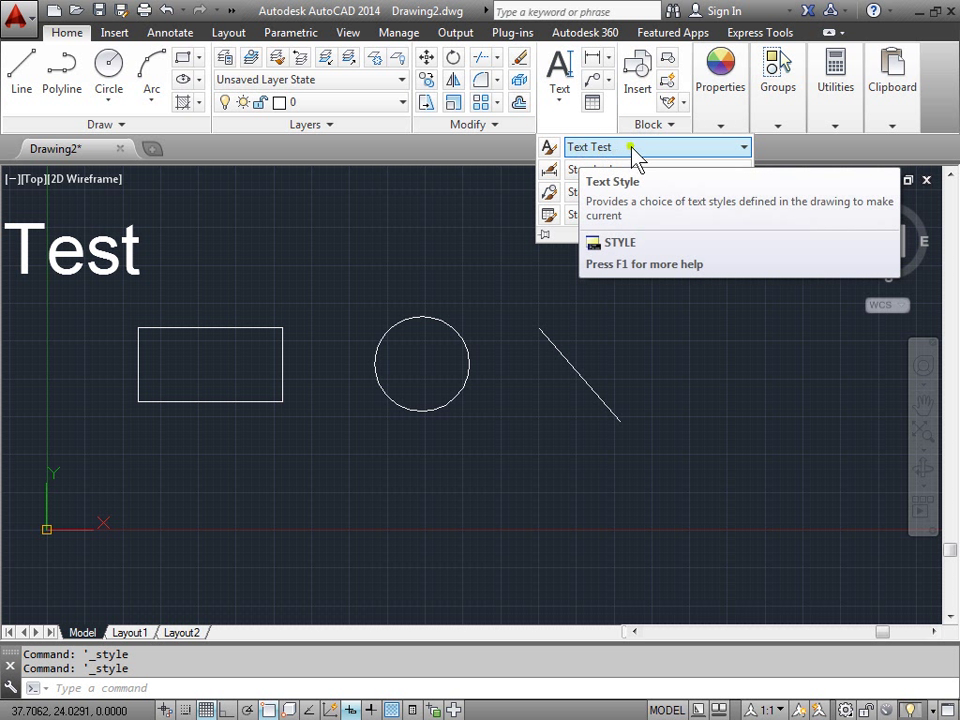
{"action": "left_click", "coordinate": [744, 148]}
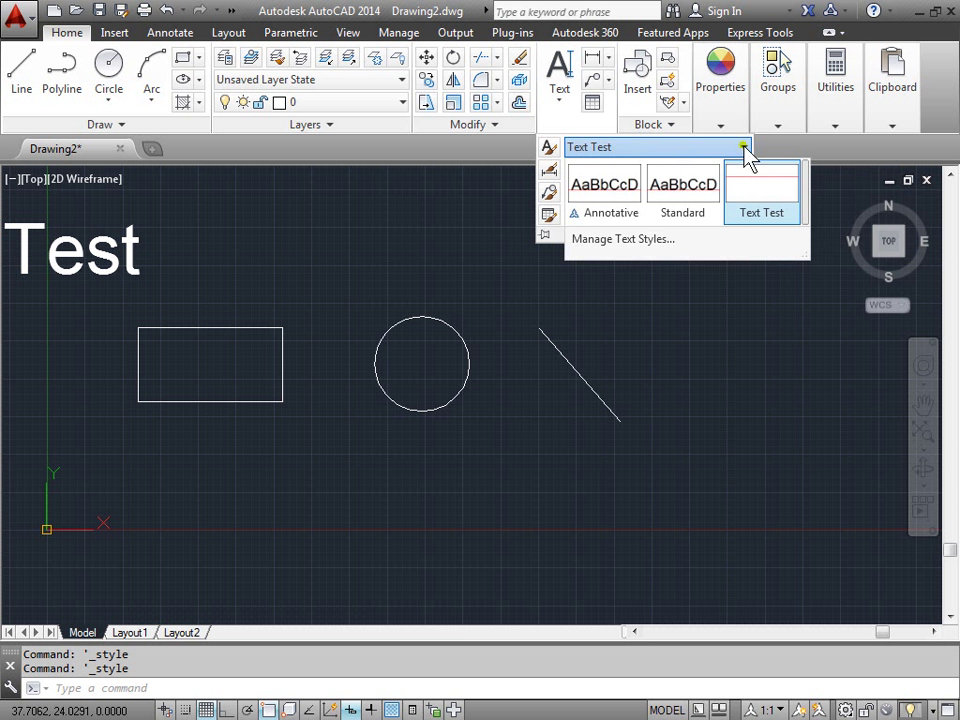
{"action": "left_click", "coordinate": [762, 206]}
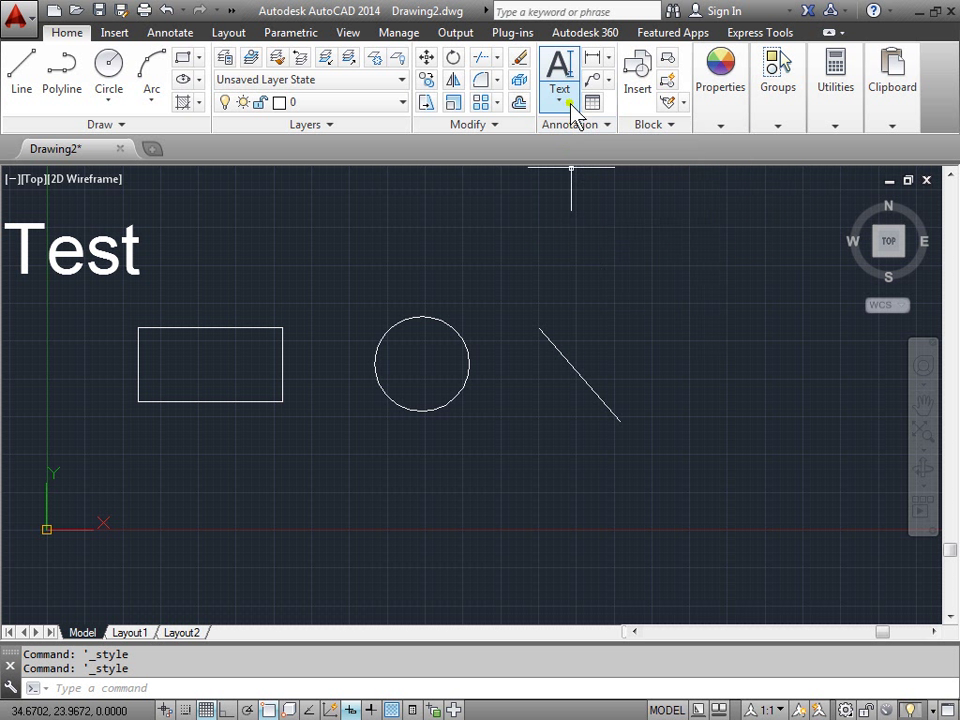
Step: Add left-justified single-line text 'This is A TEST' above the circle at 0 rotation
{"action": "left_click", "coordinate": [562, 64]}
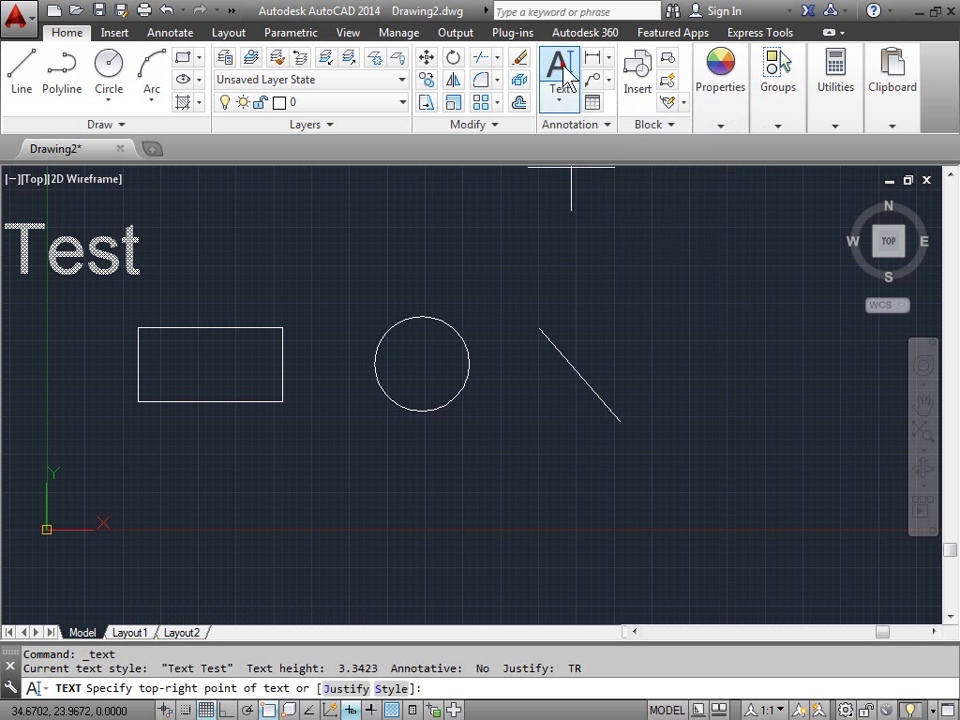
{"action": "right_click", "coordinate": [290, 228]}
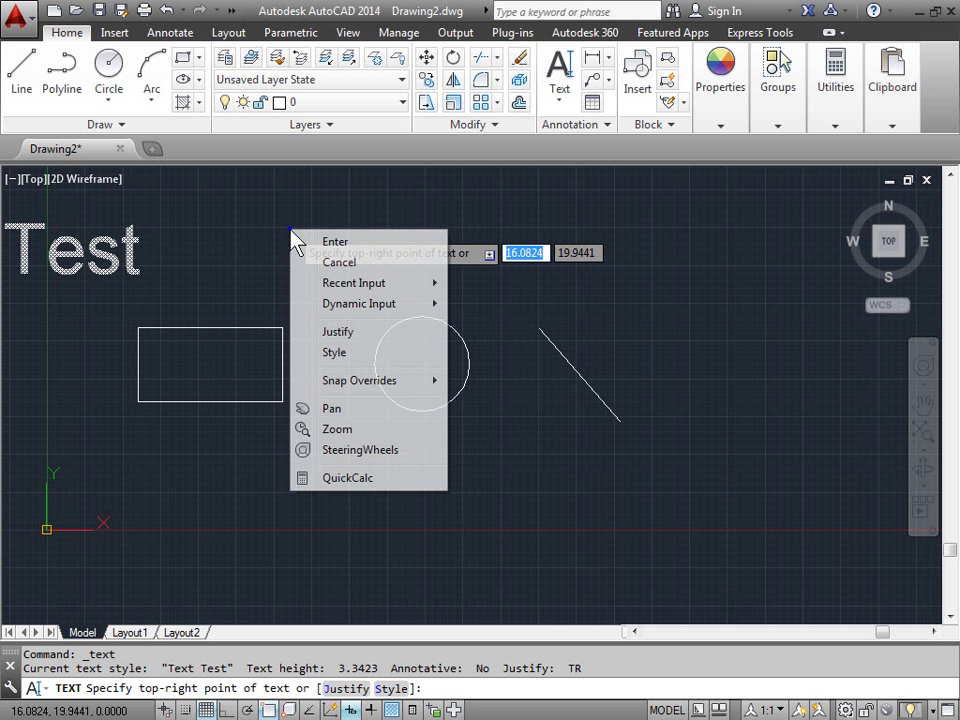
{"action": "left_click", "coordinate": [380, 334]}
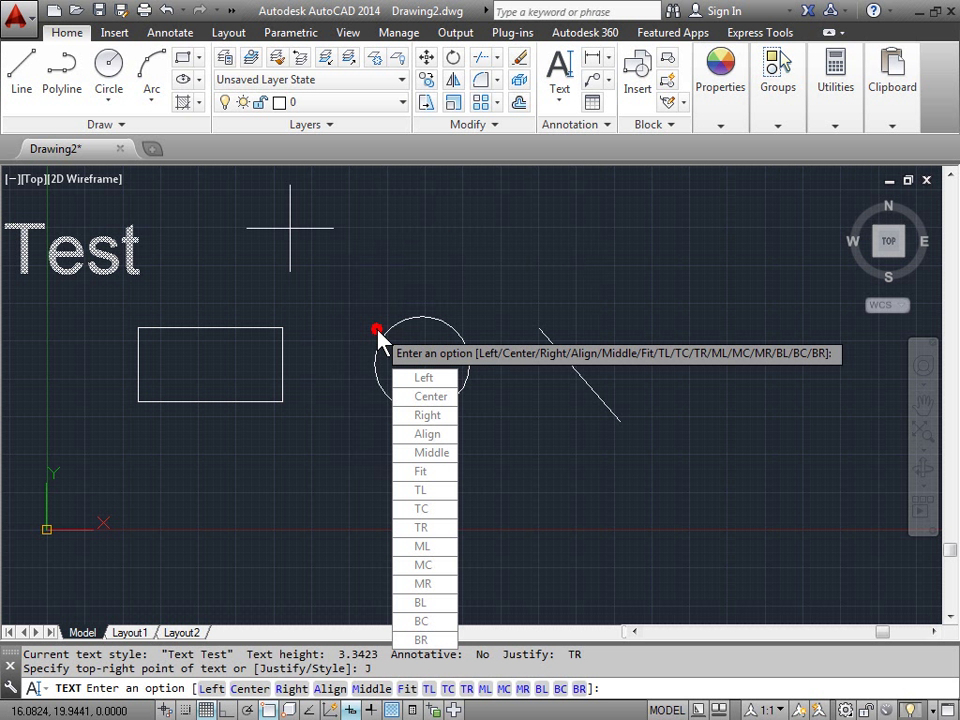
{"action": "left_click", "coordinate": [425, 380]}
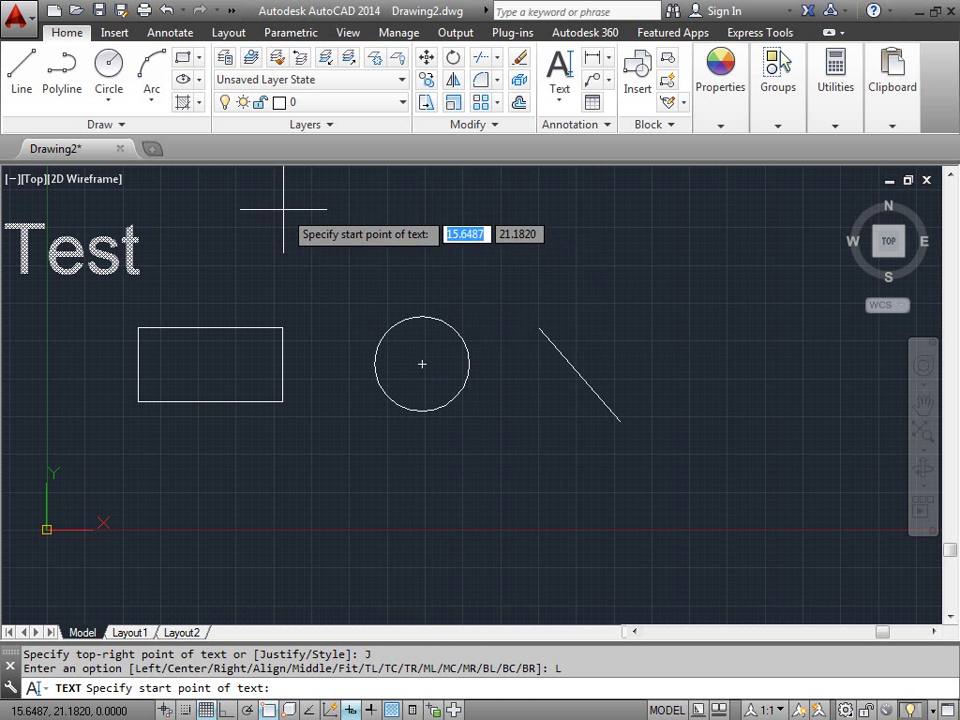
{"action": "left_click", "coordinate": [340, 220]}
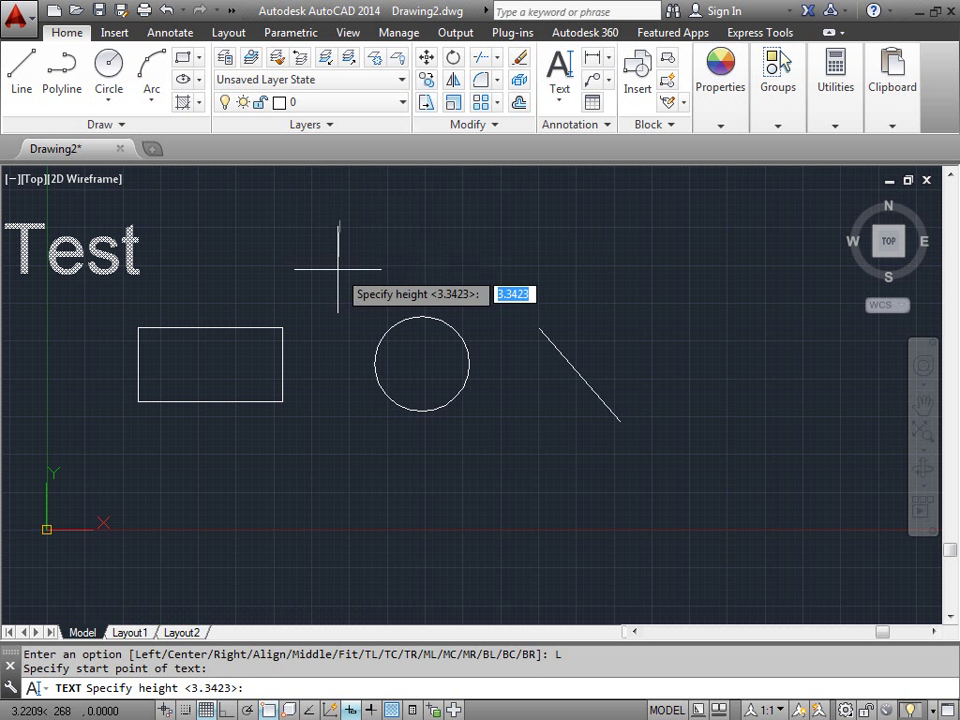
{"action": "left_click", "coordinate": [338, 269]}
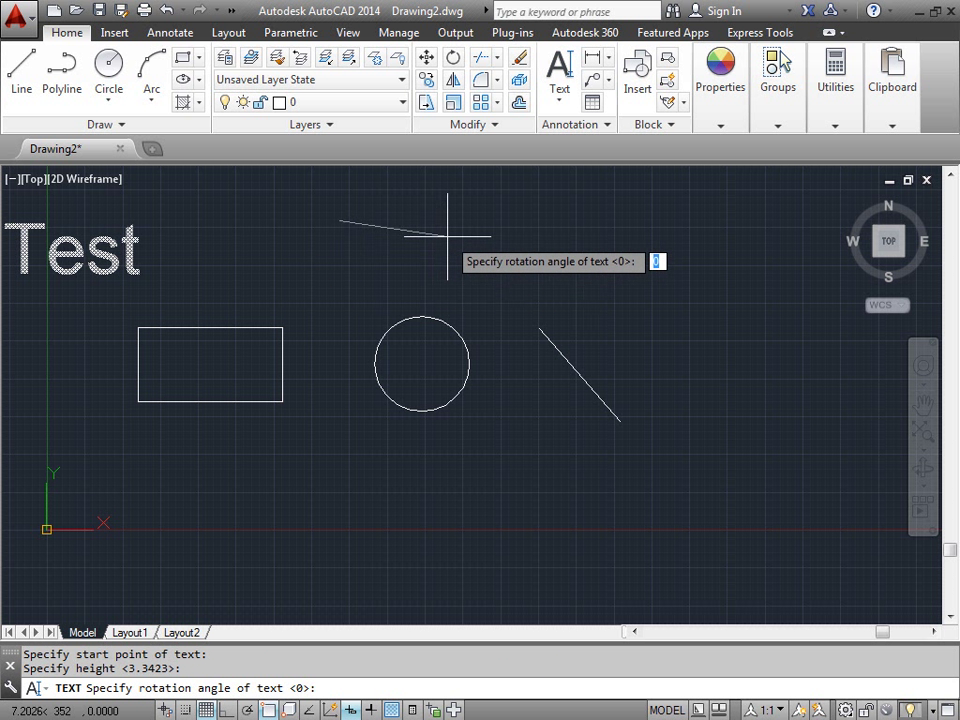
{"action": "key", "text": "Return"}
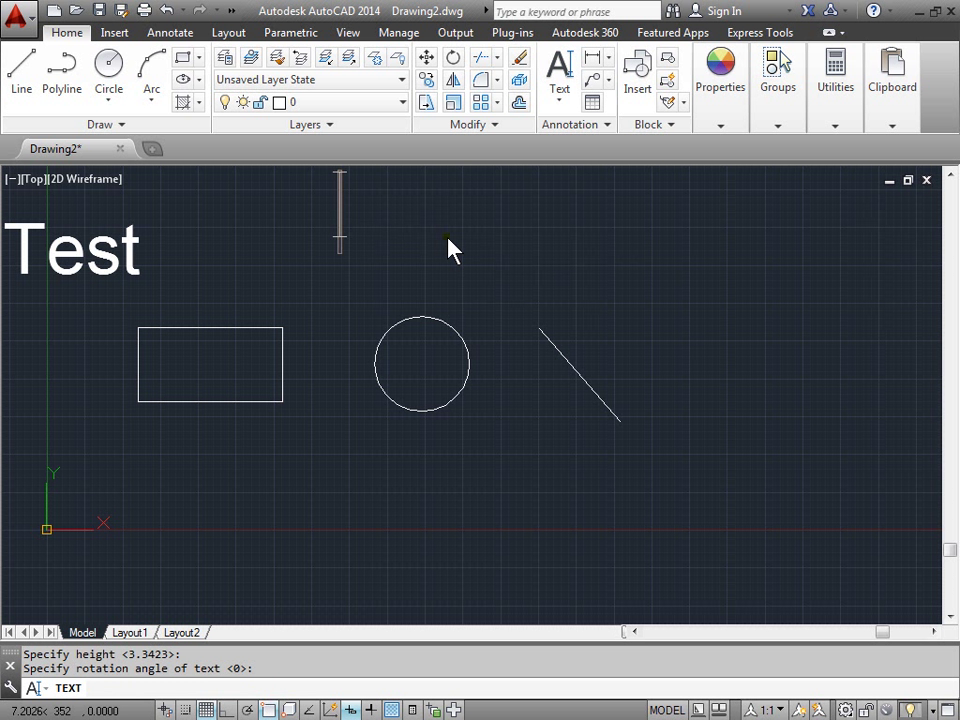
{"action": "type", "text": "This is"}
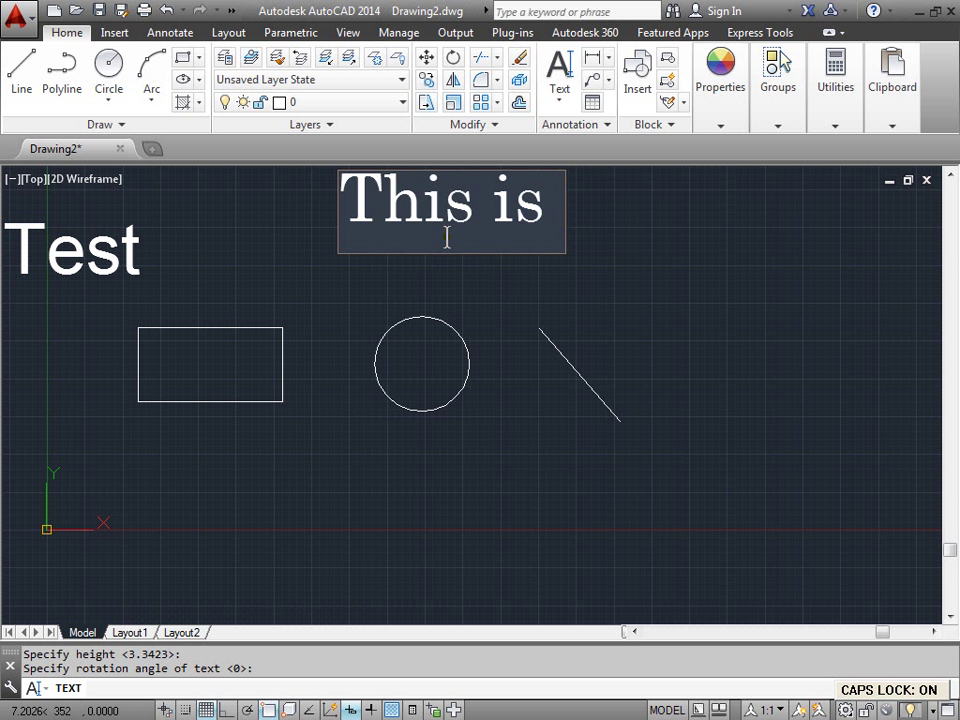
{"action": "key", "text": "Caps_Lock"}
{"action": "type", "text": "A"}
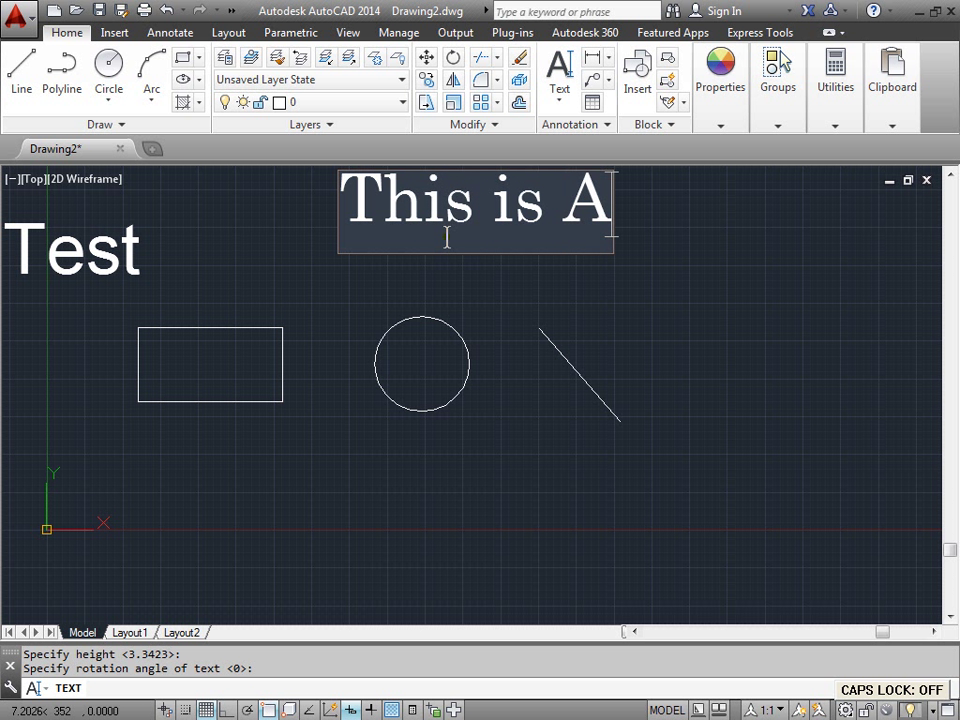
{"action": "type", "text": " TEST"}
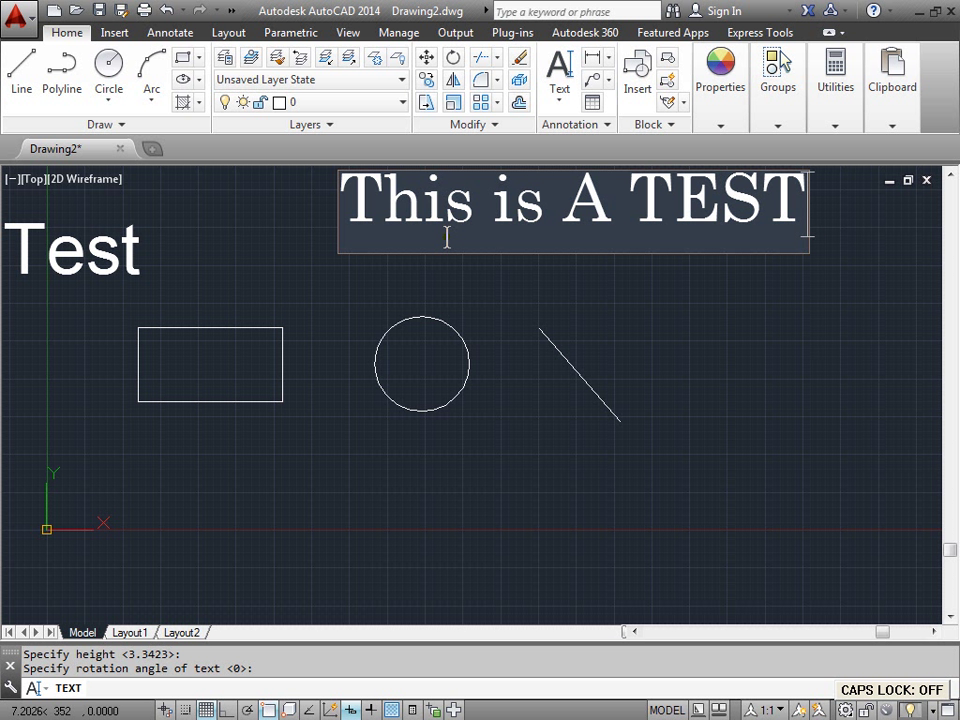
{"action": "key", "text": "Return"}
{"action": "key", "text": "Return"}
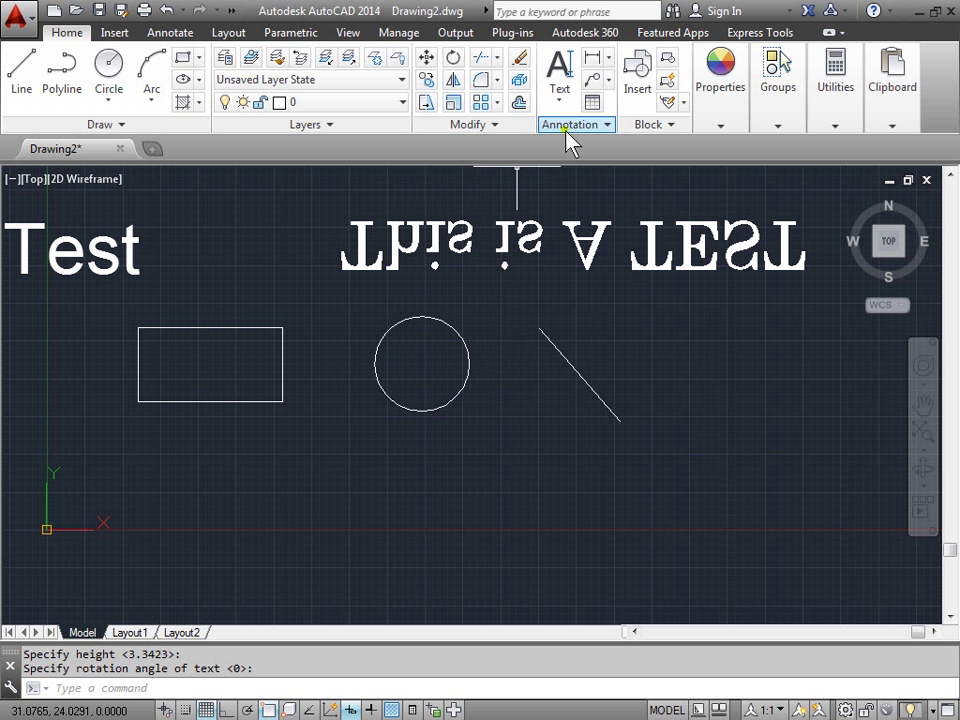
Step: Switch the 'This is A TEST' text to the Standard style so it reads upright
{"action": "left_click", "coordinate": [594, 241]}
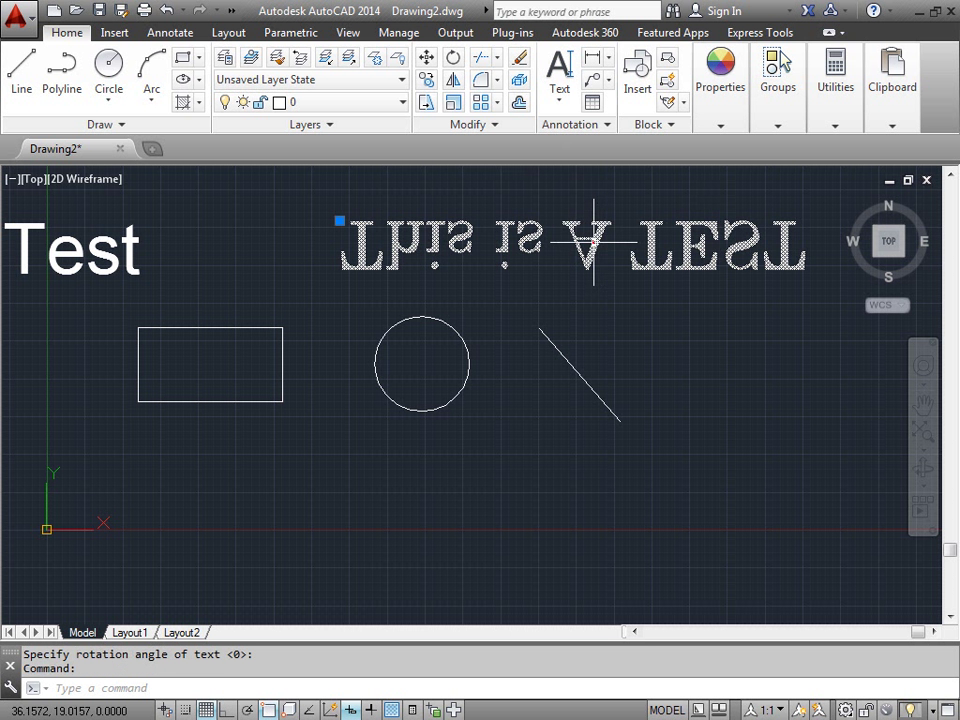
{"action": "left_click", "coordinate": [607, 125]}
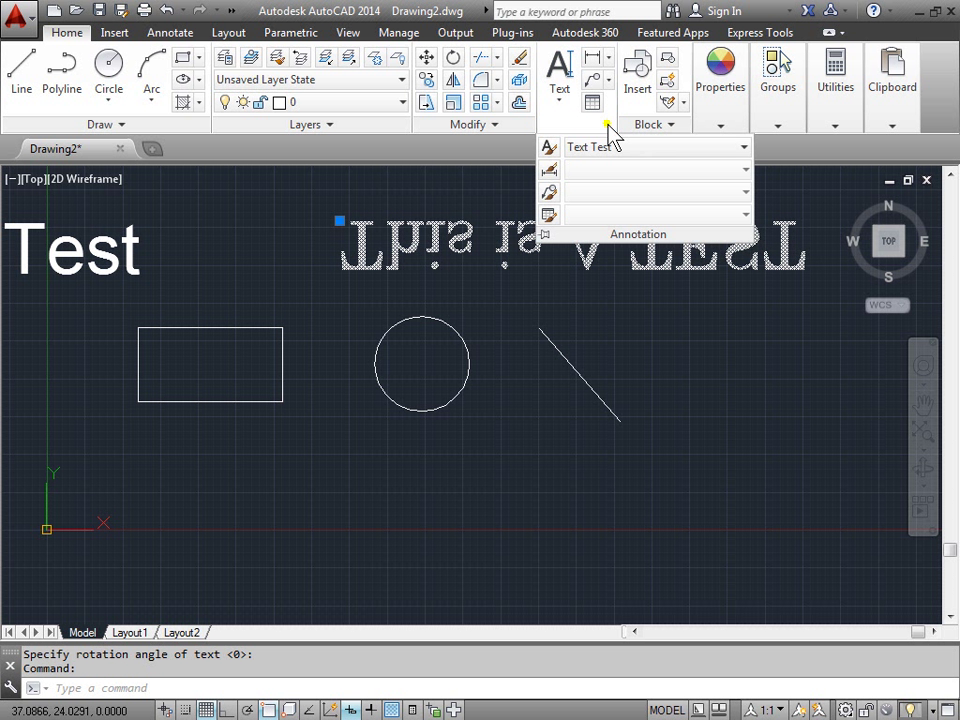
{"action": "left_click", "coordinate": [744, 150]}
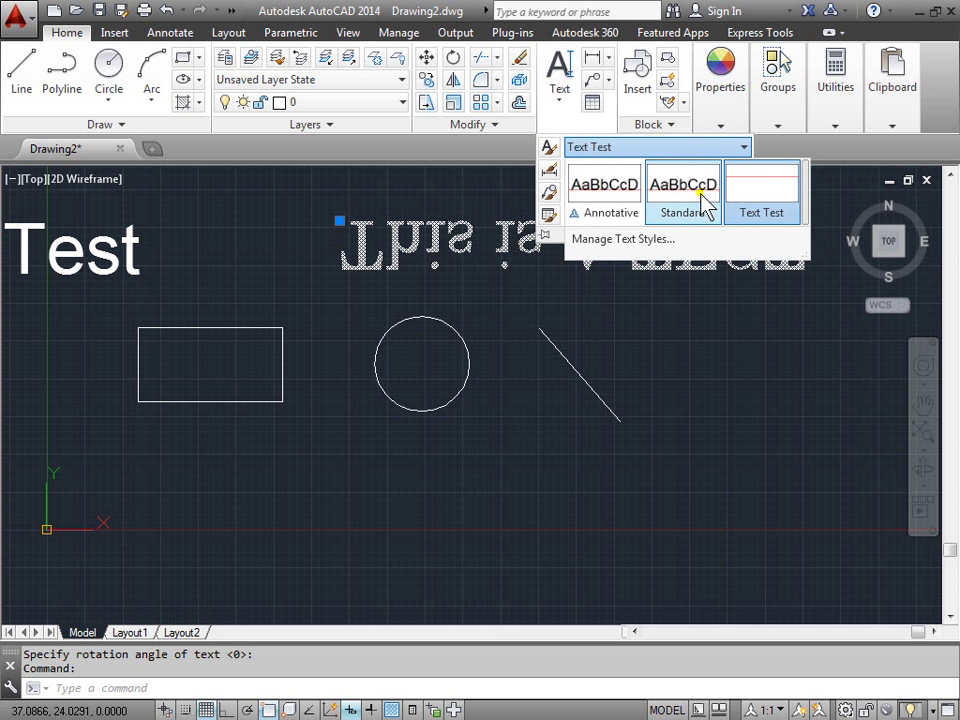
{"action": "left_click", "coordinate": [688, 192]}
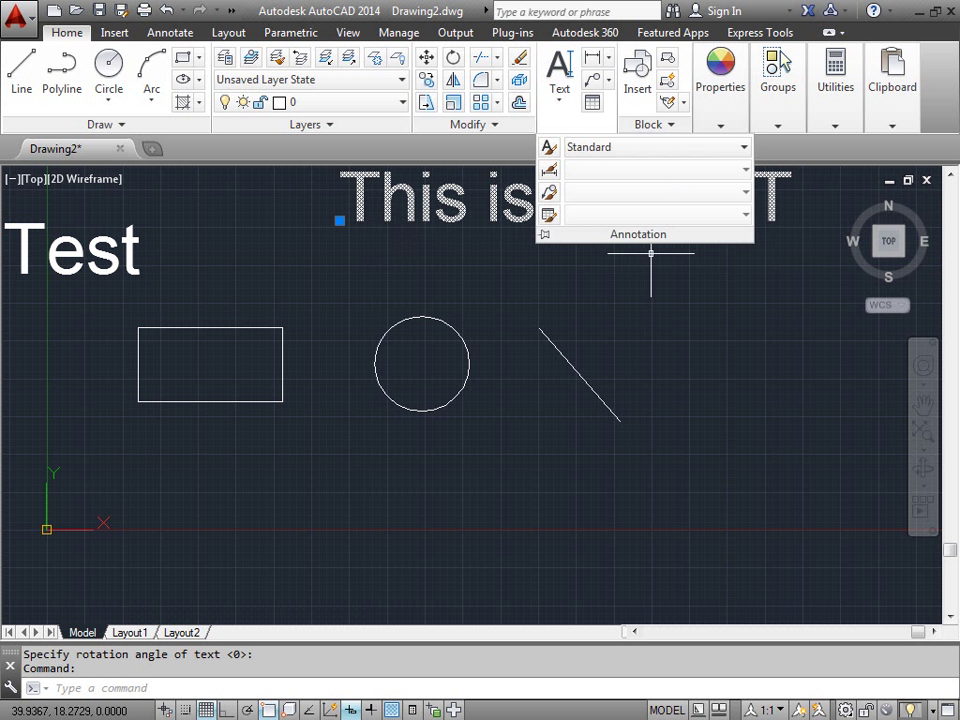
{"action": "key", "text": "Escape"}
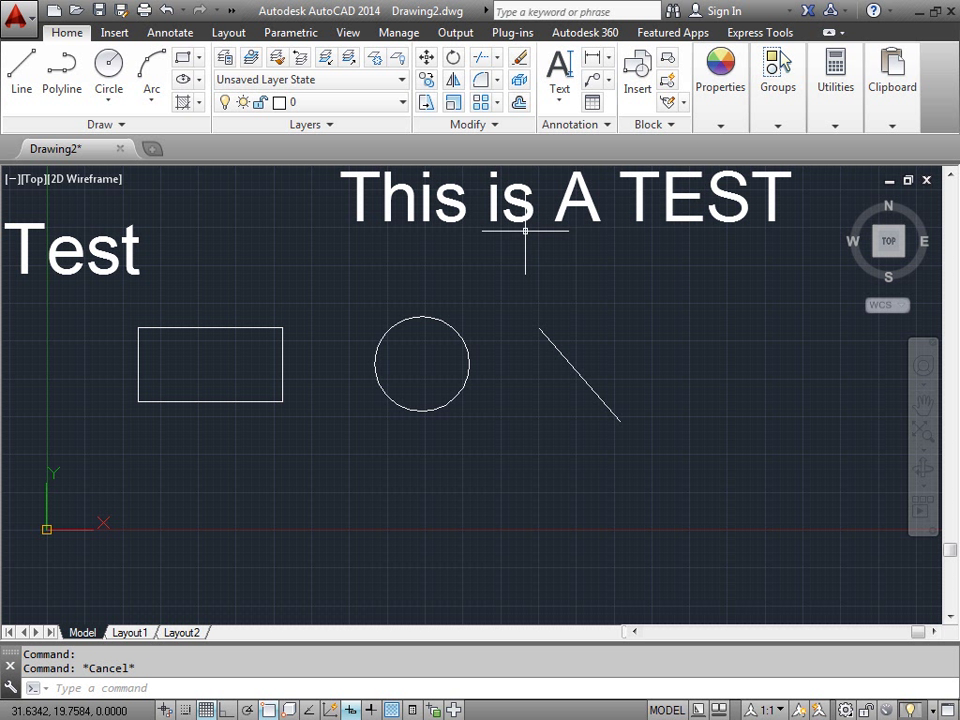
Step: Apply the upside-down Text Test style to the 'Test' text
{"action": "left_click", "coordinate": [131, 264]}
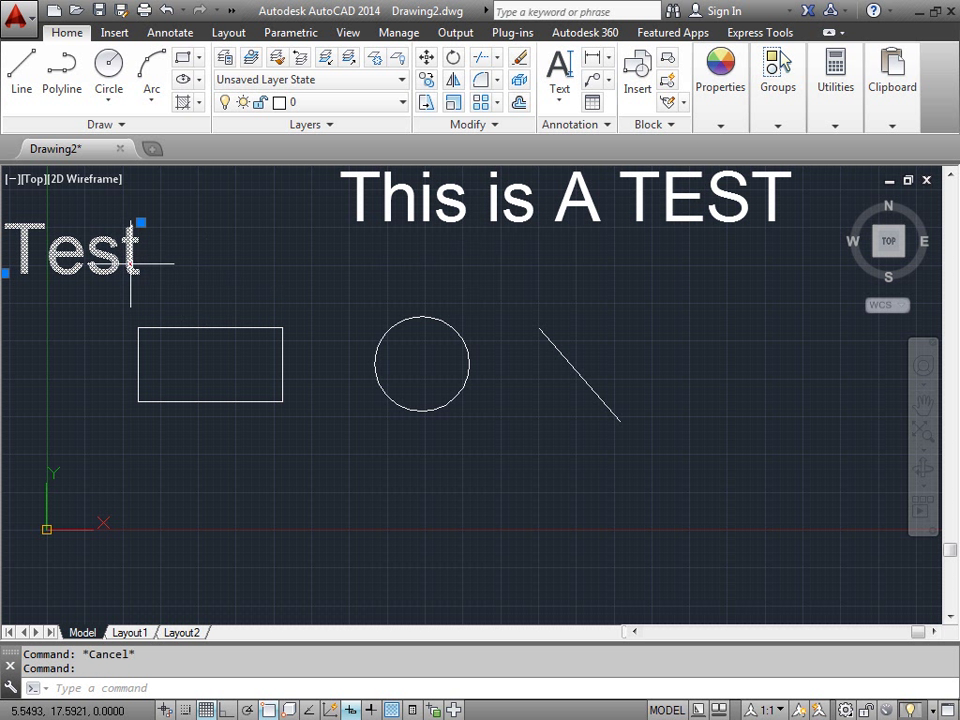
{"action": "left_click", "coordinate": [605, 125]}
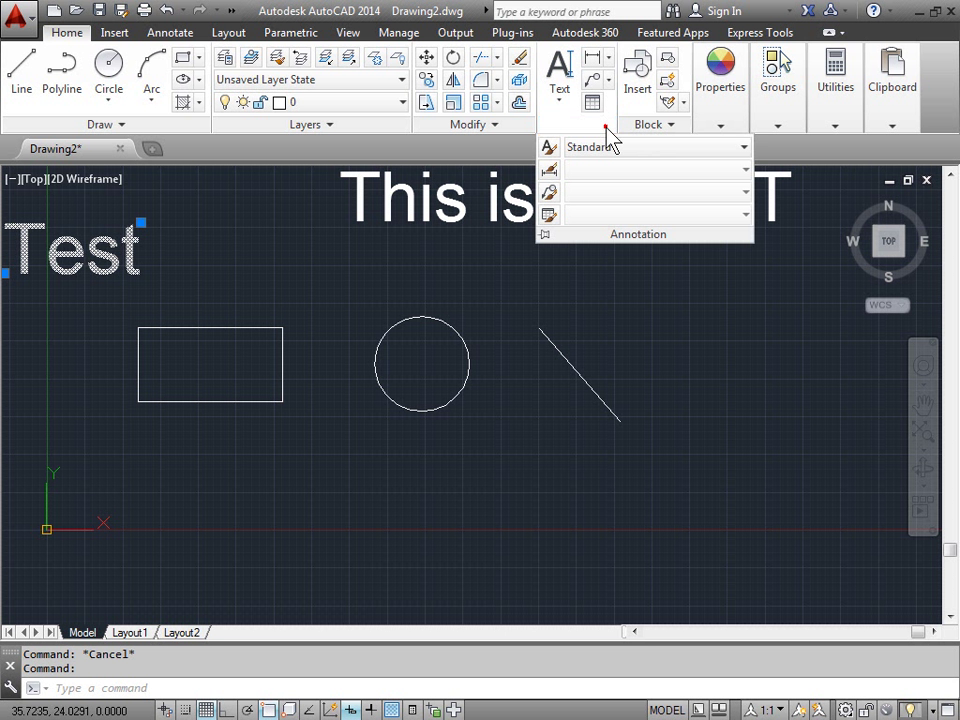
{"action": "left_click", "coordinate": [742, 147]}
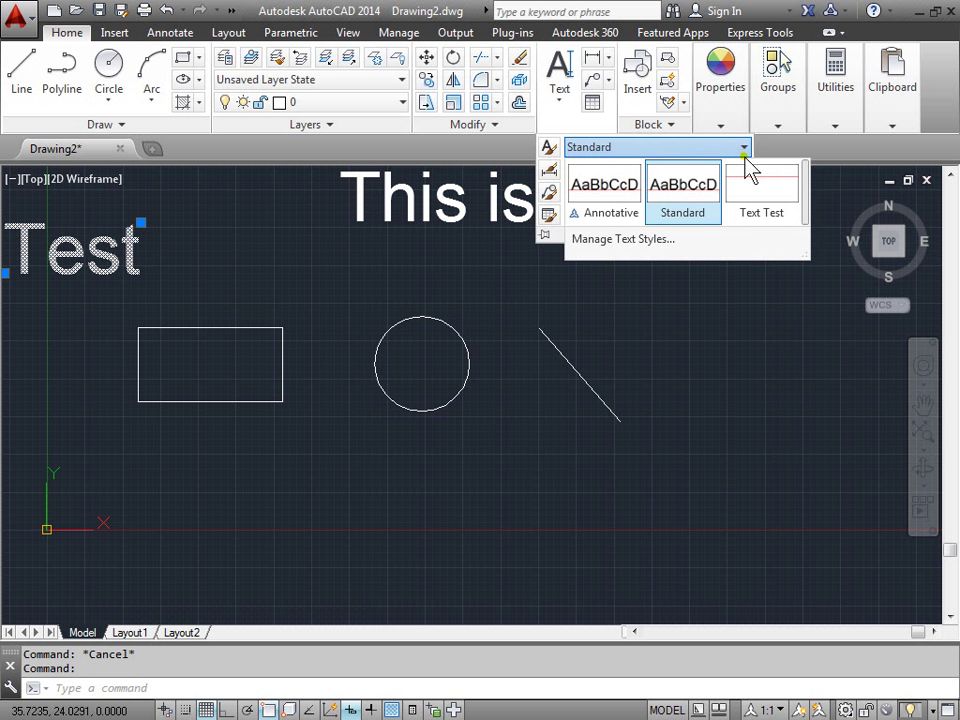
{"action": "left_click", "coordinate": [765, 205]}
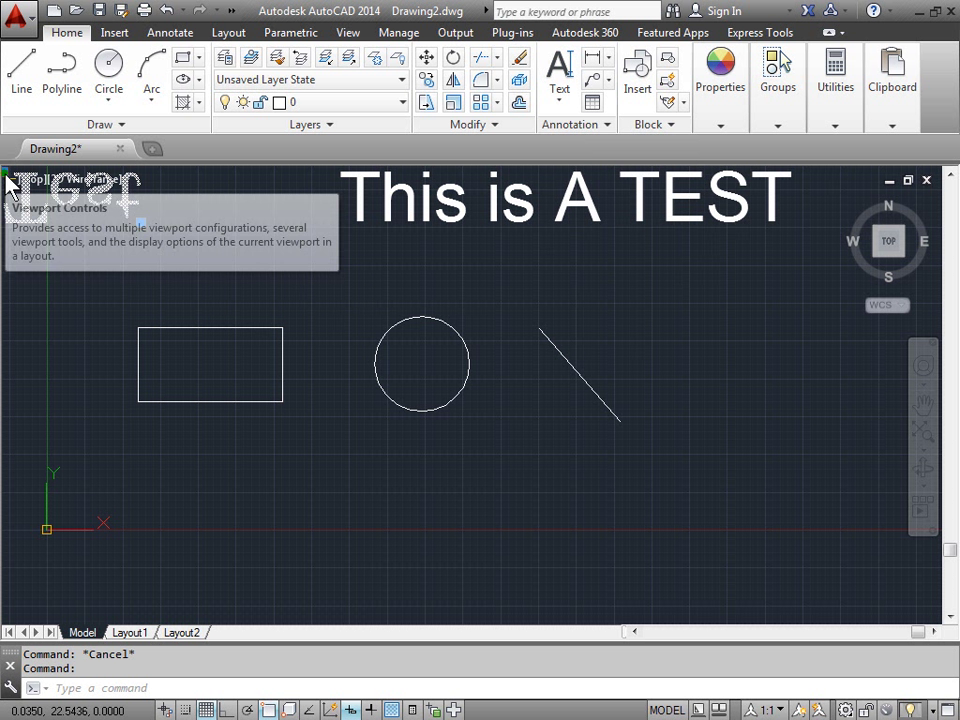
Step: Move the 'Test' text to just below 'This is A TEST'
{"action": "left_click", "coordinate": [141, 222]}
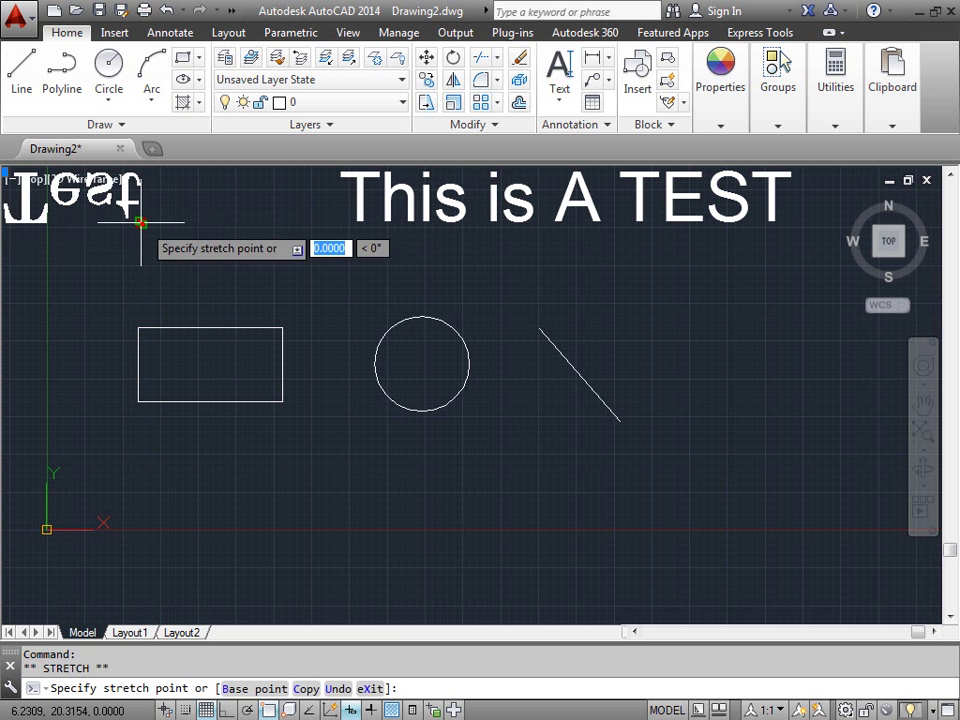
{"action": "left_click", "coordinate": [632, 291]}
{"action": "key", "text": "Escape"}
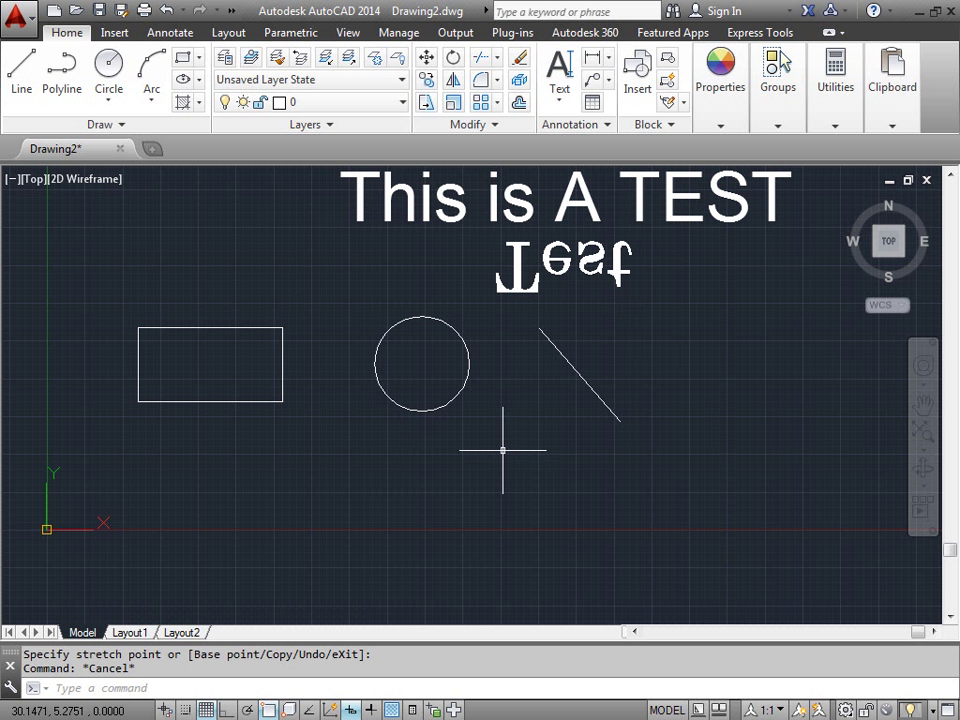
Step: Look through the Annotate tab's text style controls, then return to the Home tab
{"action": "left_click", "coordinate": [176, 34]}
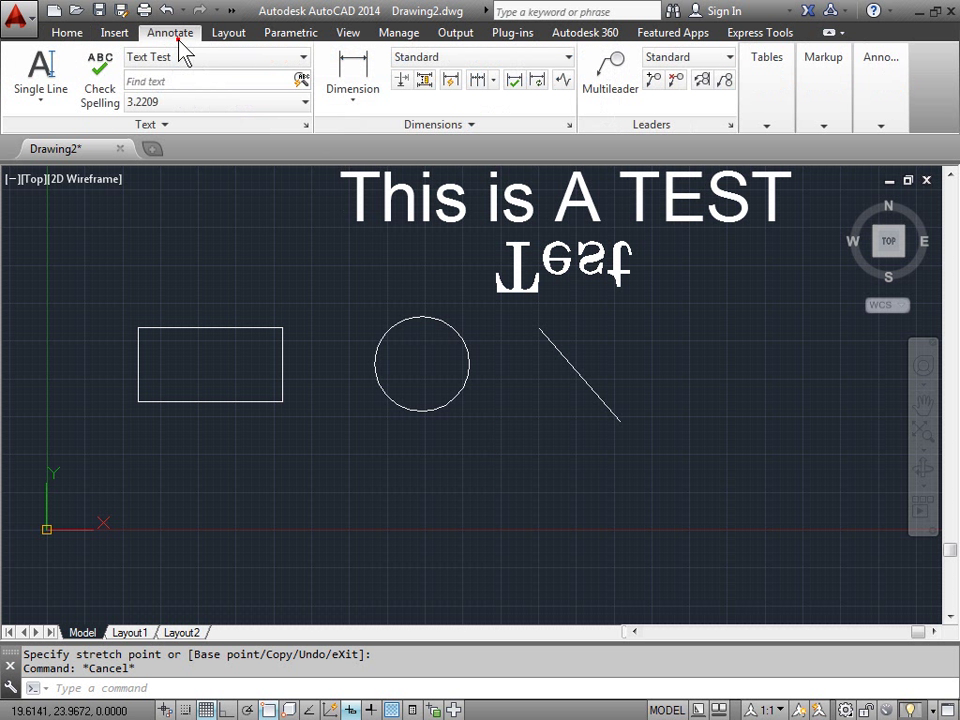
{"action": "left_click", "coordinate": [306, 125]}
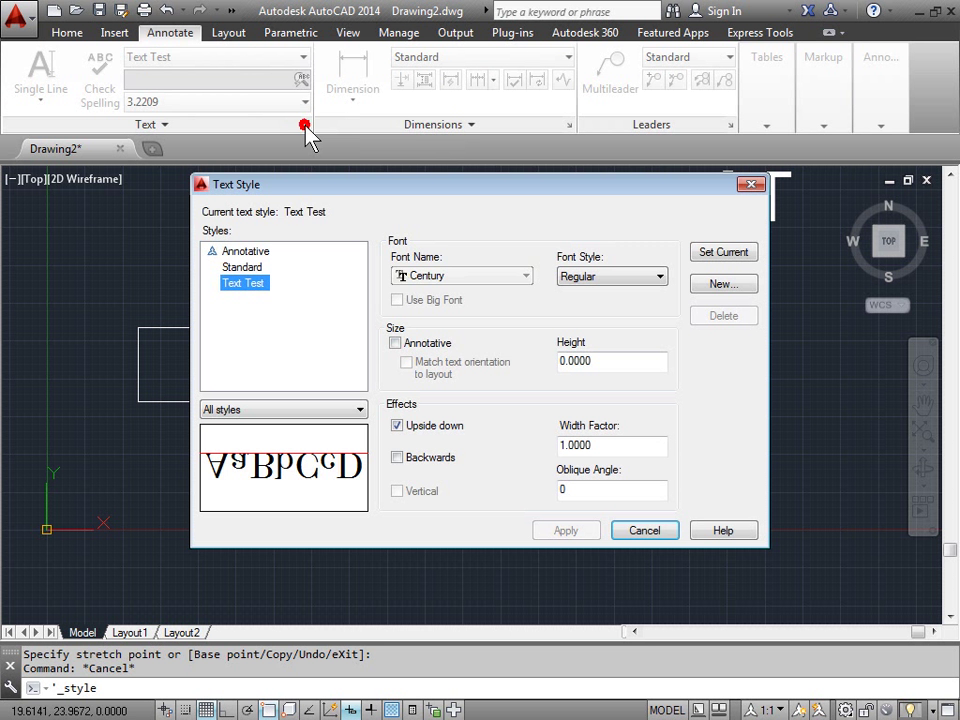
{"action": "left_click", "coordinate": [752, 186]}
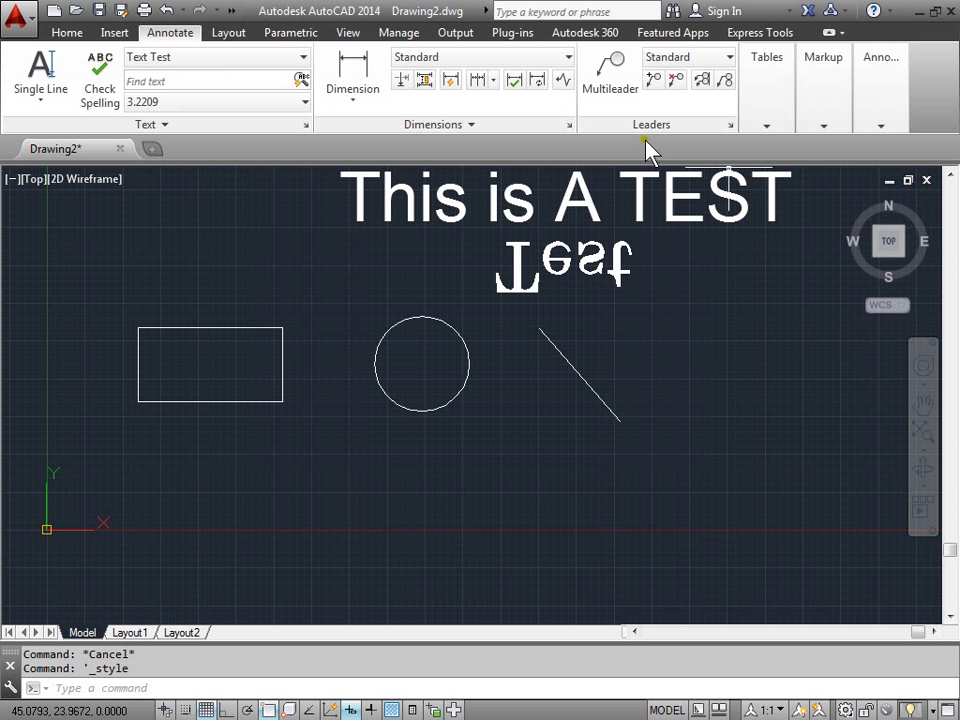
{"action": "left_click", "coordinate": [167, 126]}
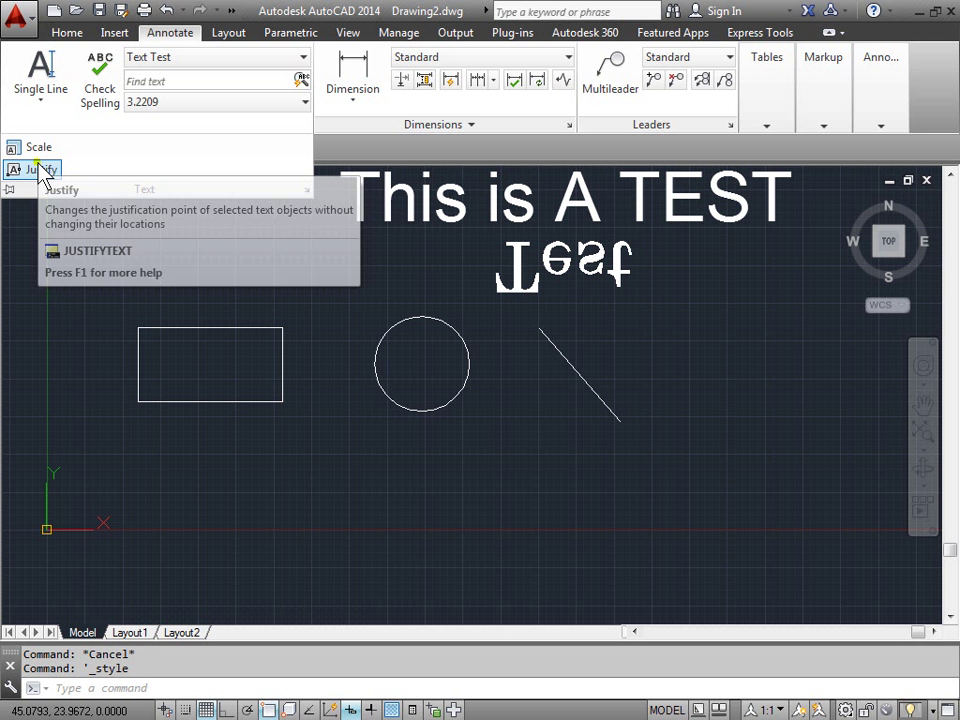
{"action": "left_click", "coordinate": [58, 32]}
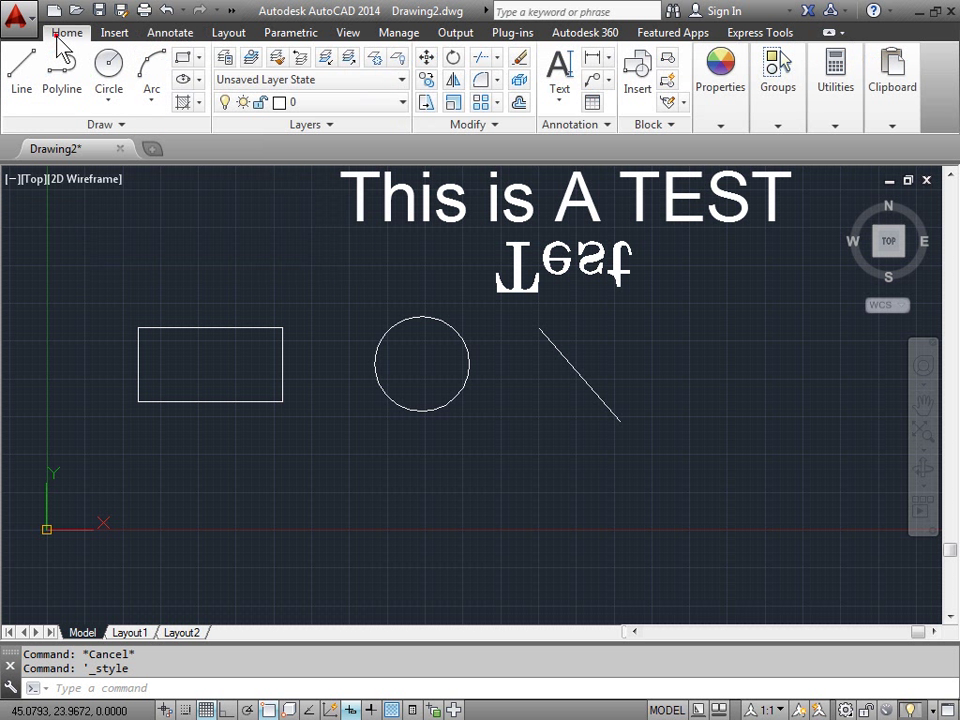
Step: Set Standard as the current style in the Text Style dialog and close it
{"action": "left_click", "coordinate": [605, 127]}
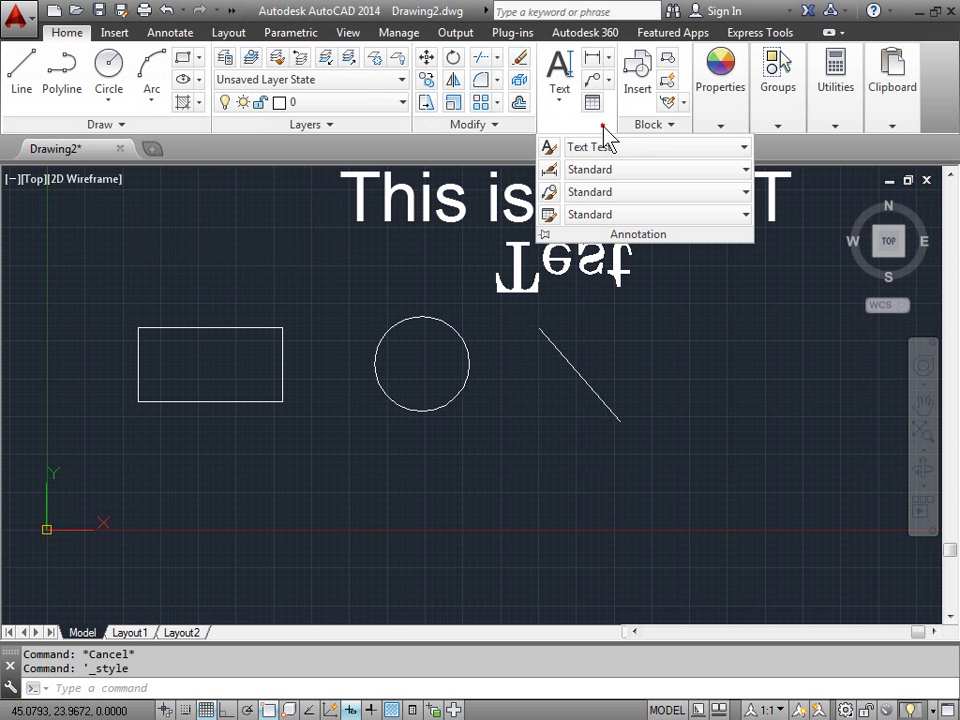
{"action": "left_click", "coordinate": [549, 150]}
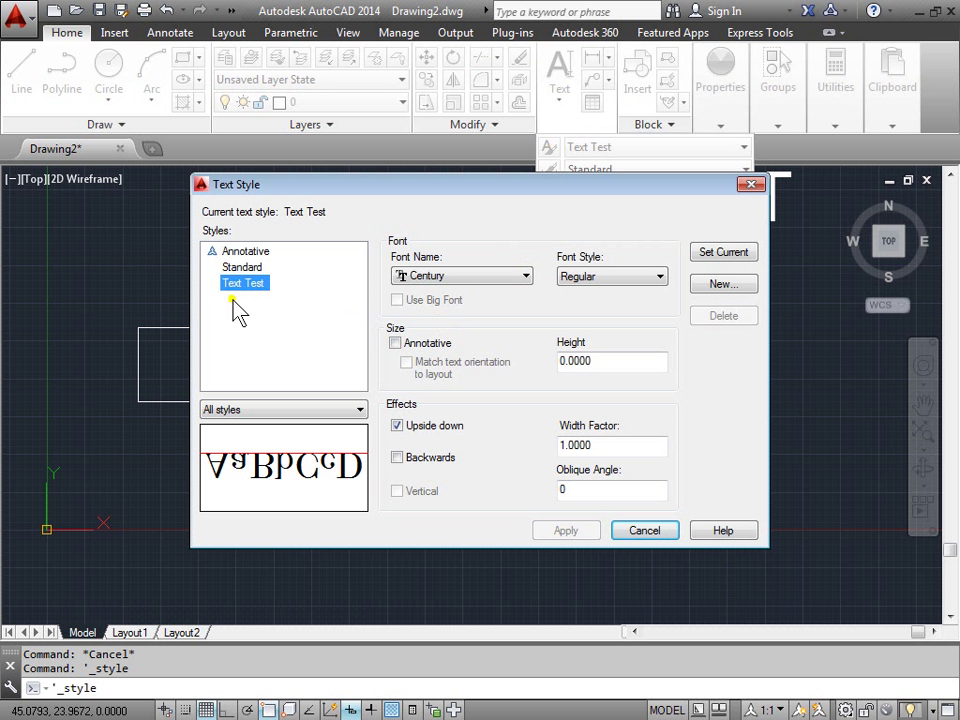
{"action": "left_click", "coordinate": [240, 268]}
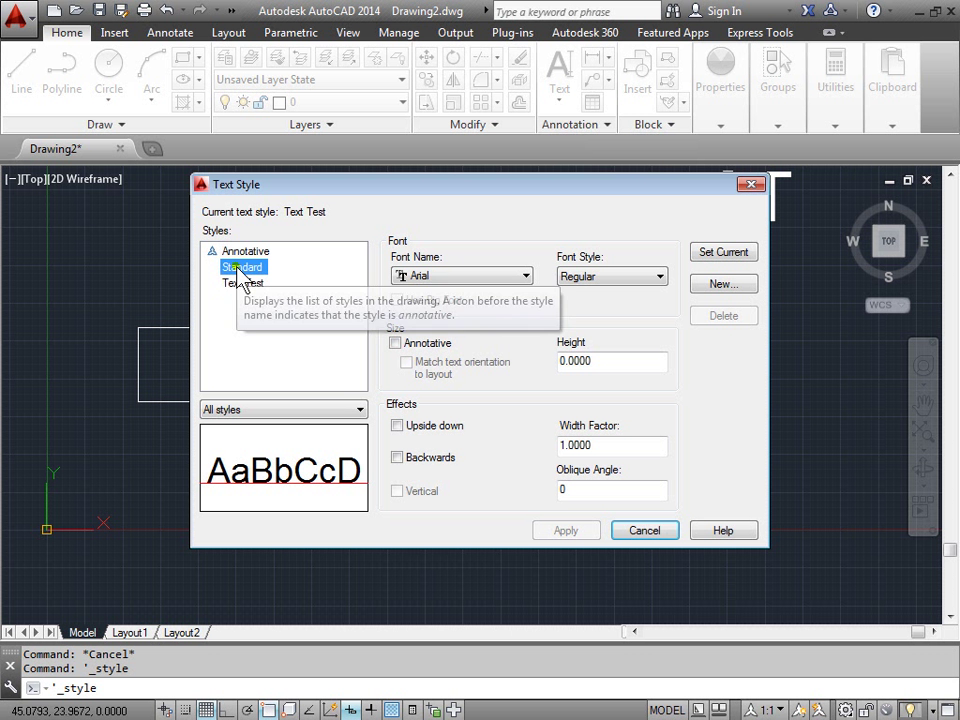
{"action": "left_click", "coordinate": [728, 258]}
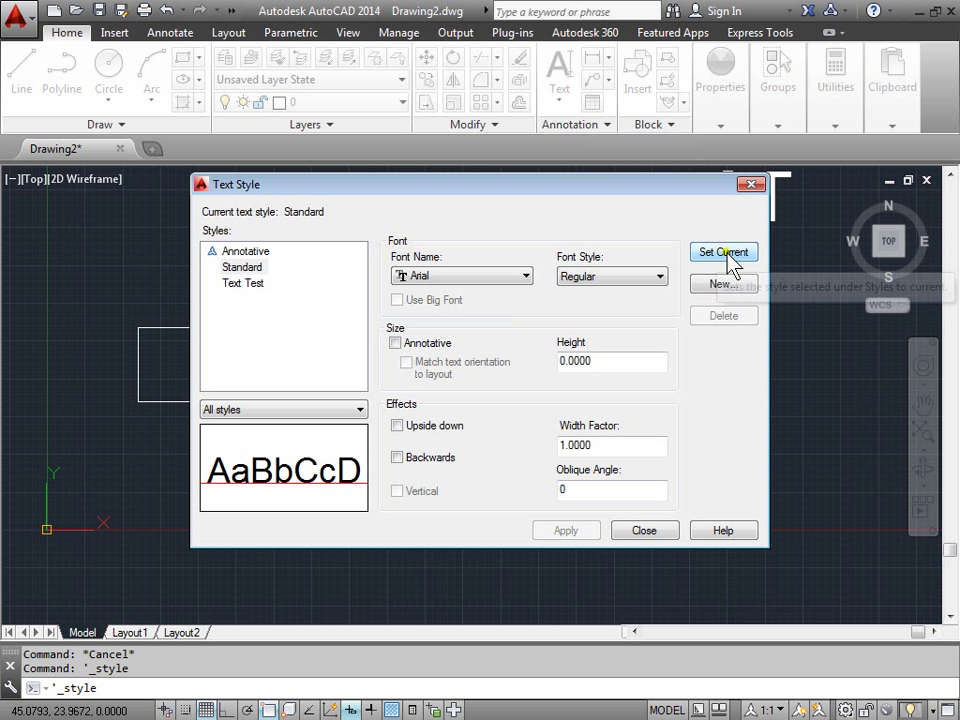
{"action": "left_click", "coordinate": [645, 531]}
Step: Window-select and erase the upside-down 'Test' text
{"action": "left_click", "coordinate": [634, 311]}
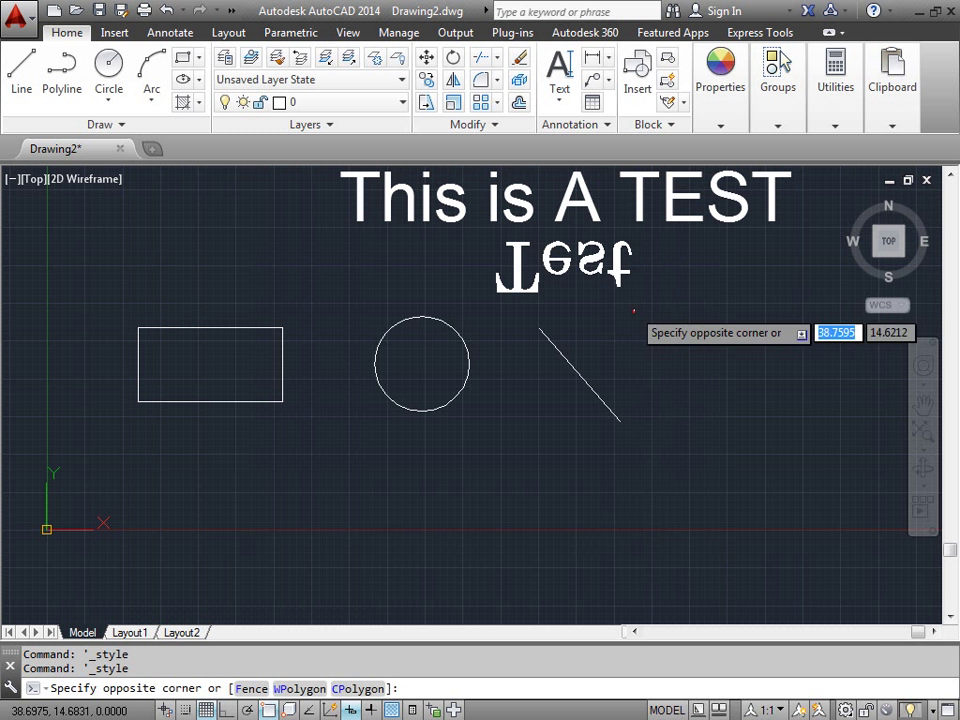
{"action": "left_click", "coordinate": [493, 241]}
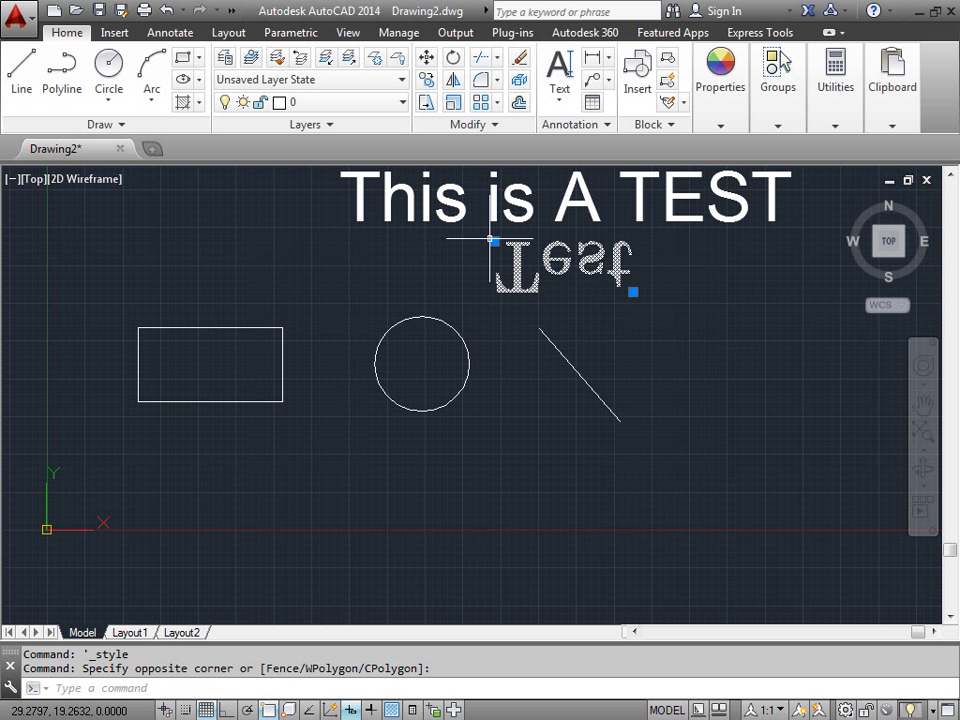
{"action": "key", "text": "Delete"}
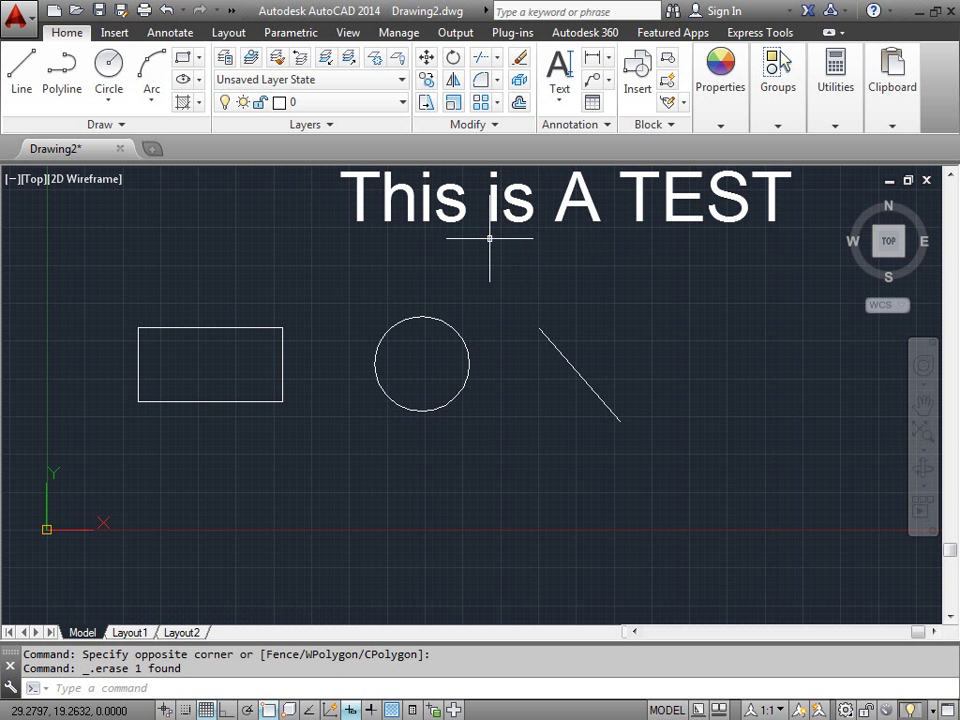
Step: Delete the Text Test style in the Text Style dialog, confirm, and close
{"action": "left_click", "coordinate": [605, 125]}
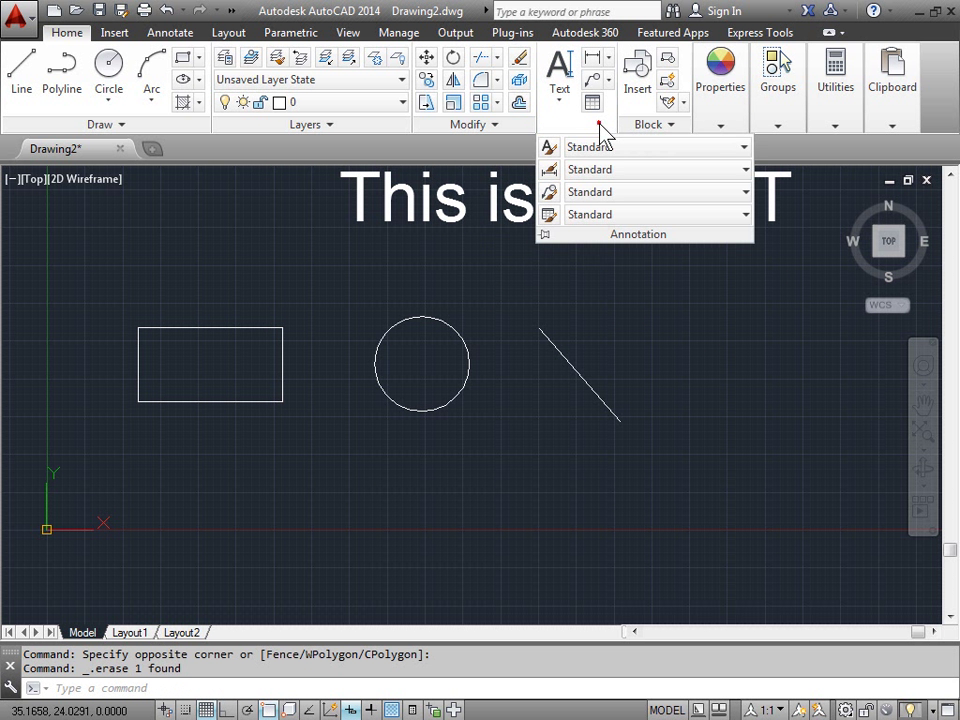
{"action": "left_click", "coordinate": [550, 148]}
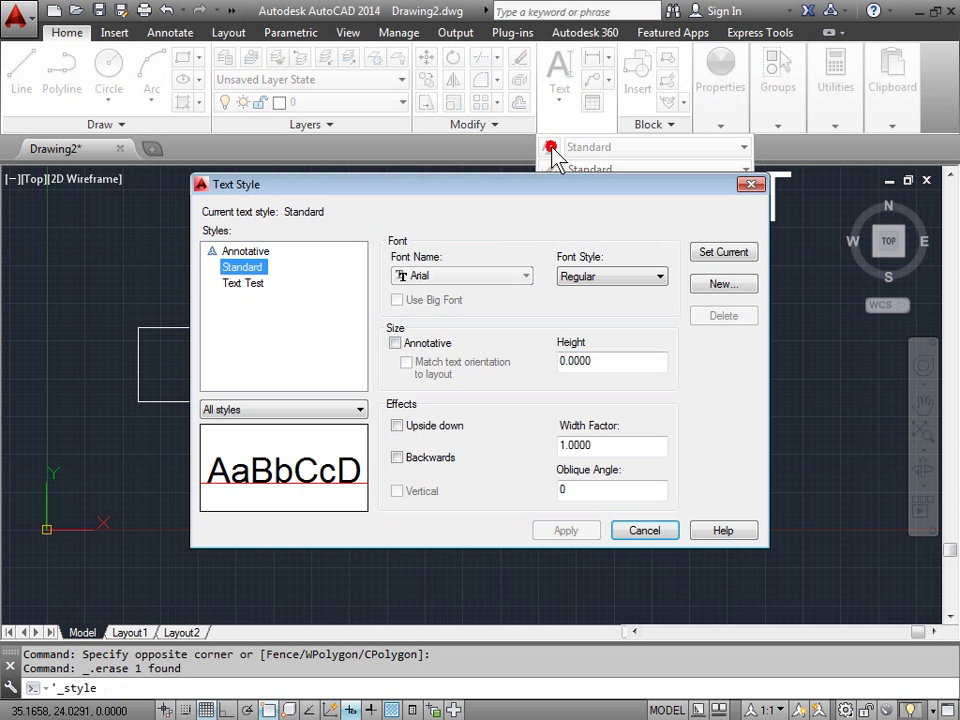
{"action": "left_click", "coordinate": [243, 284]}
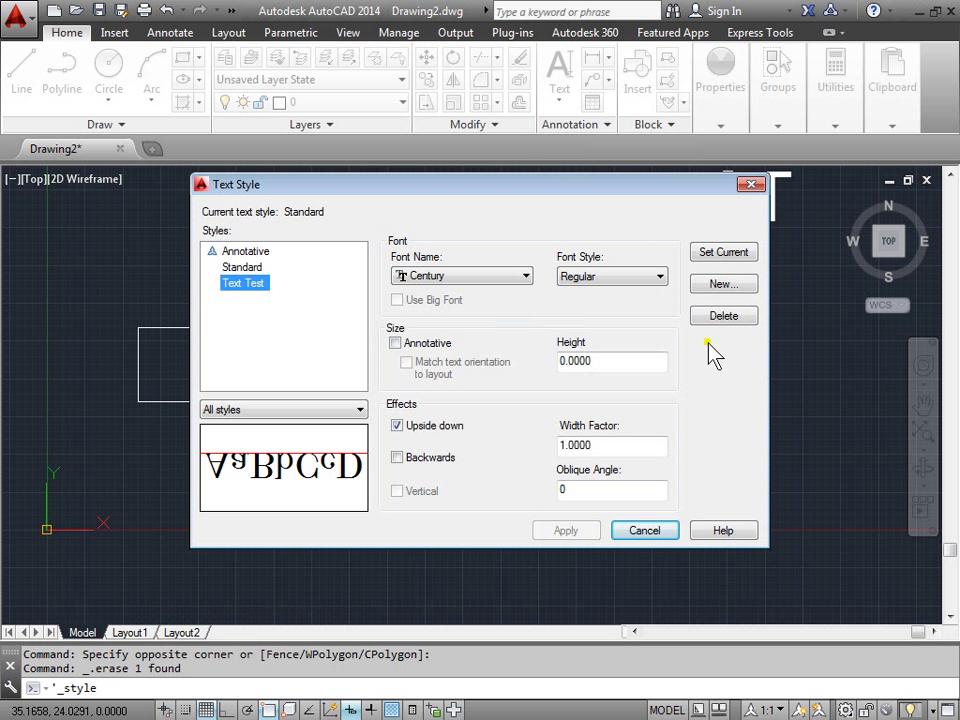
{"action": "left_click", "coordinate": [723, 317]}
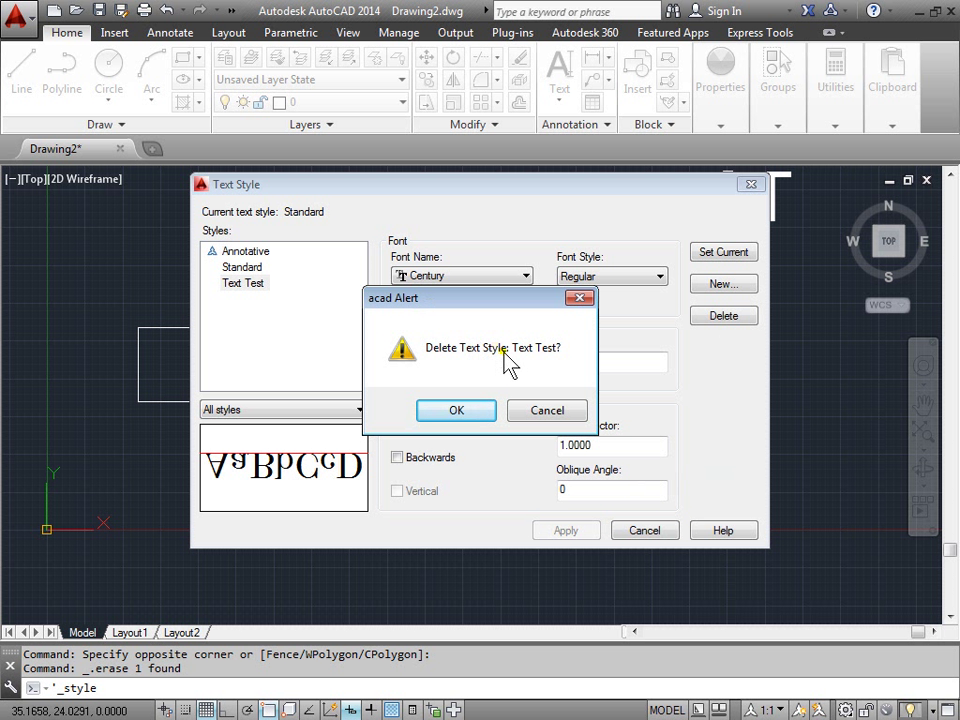
{"action": "left_click", "coordinate": [475, 414]}
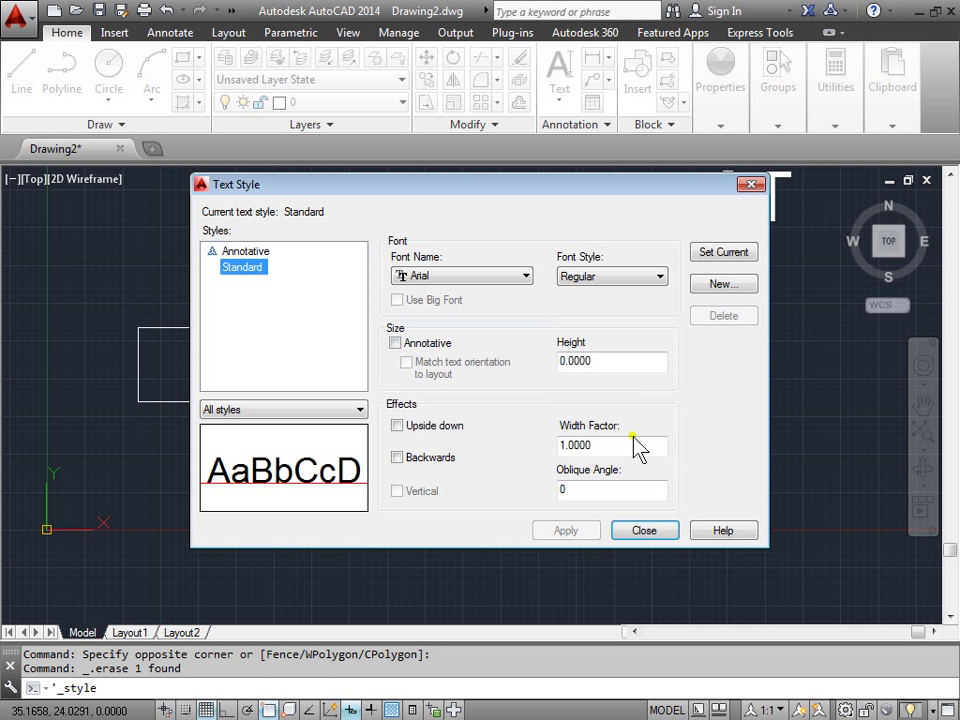
{"action": "left_click", "coordinate": [645, 531]}
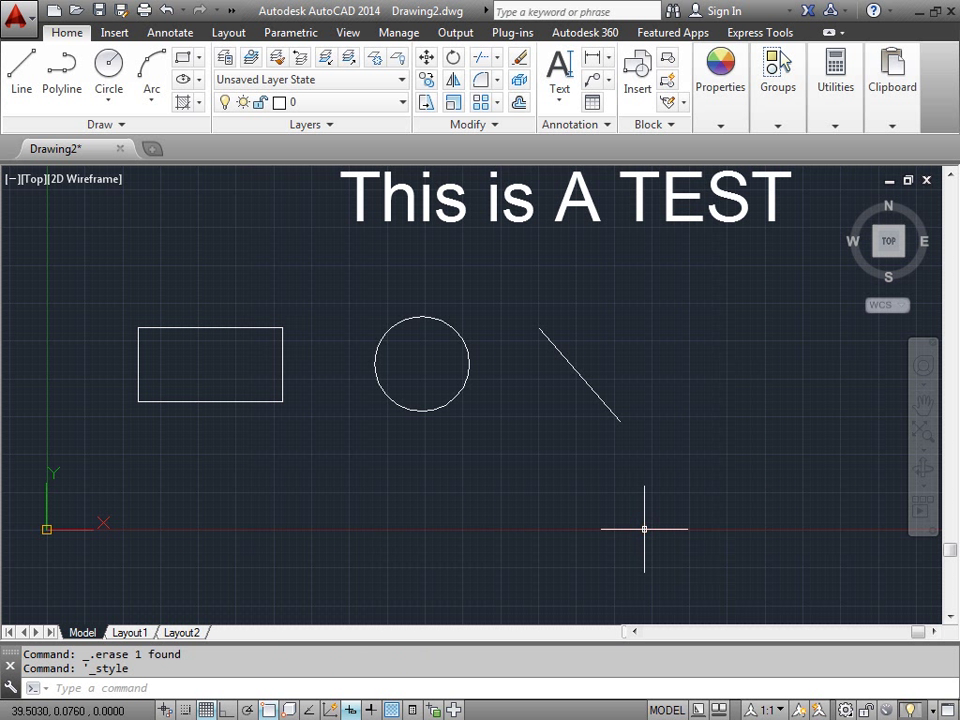